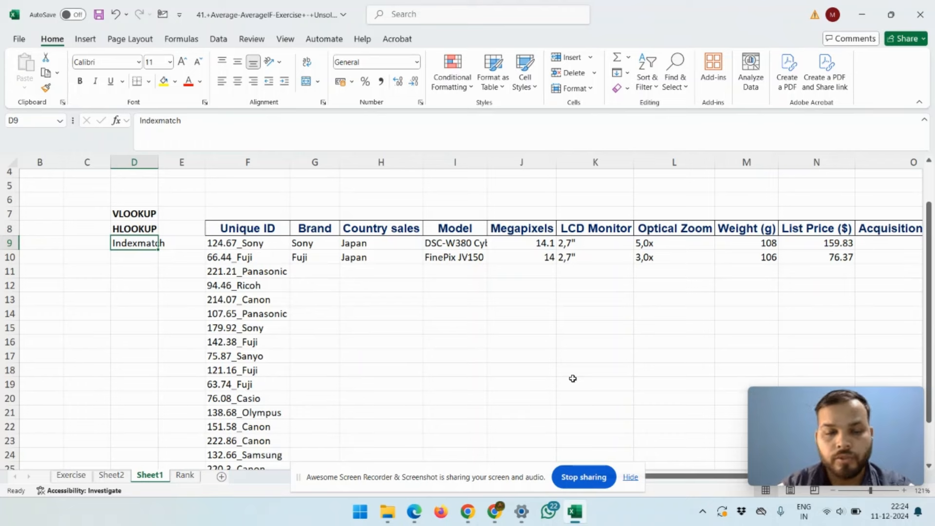
Make the Indexmatch label in cell D9 bold
key(ctrl+b)
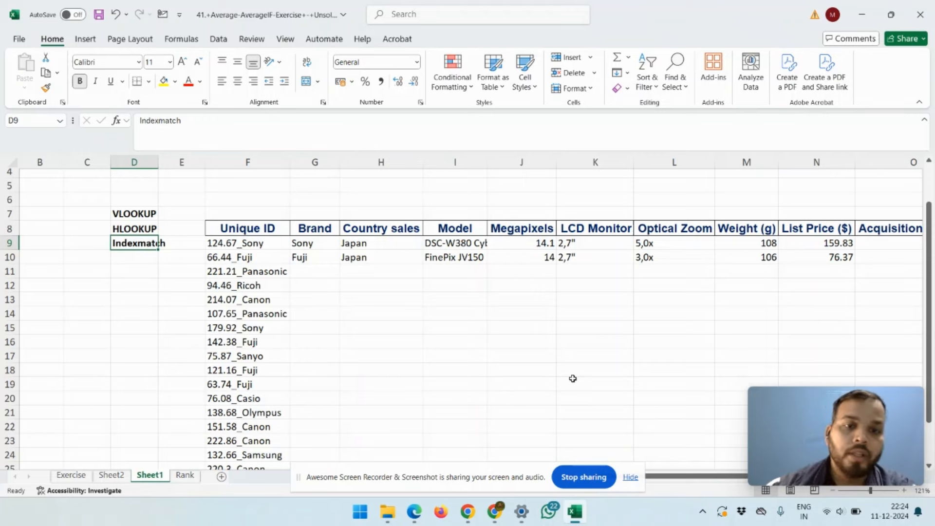
Examine the function arguments of the HLOOKUP formula in the Country sales cell H9, leaving the formula unchanged
key(Right)
key(Right)
key(Right)
key(Right)
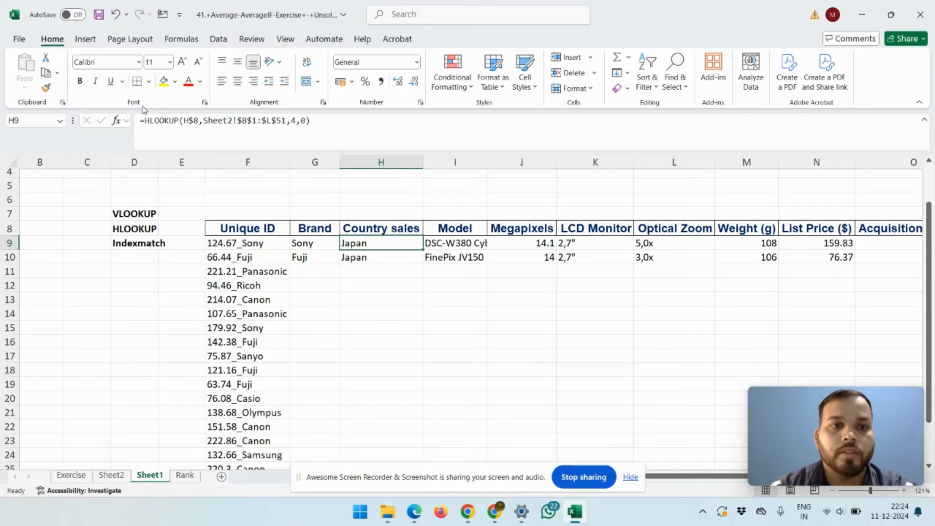
key(F2)
click(125, 121)
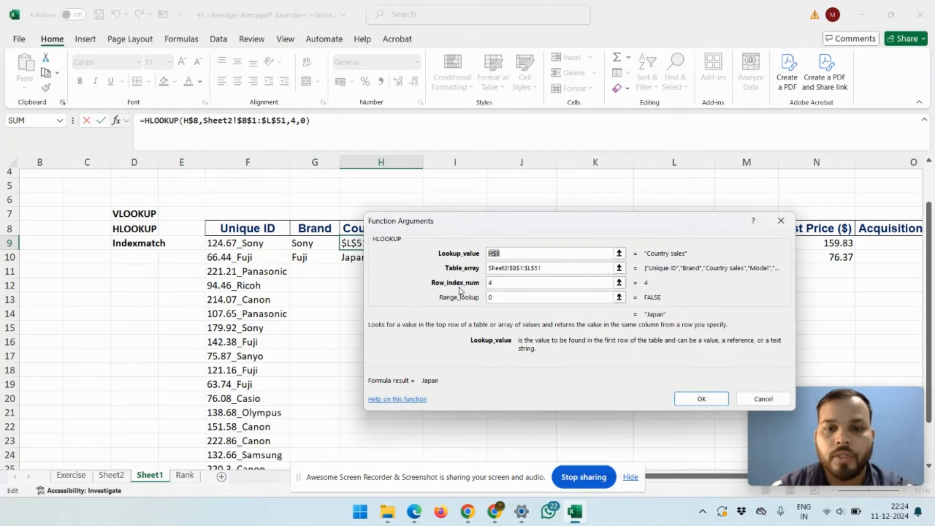
click(289, 259)
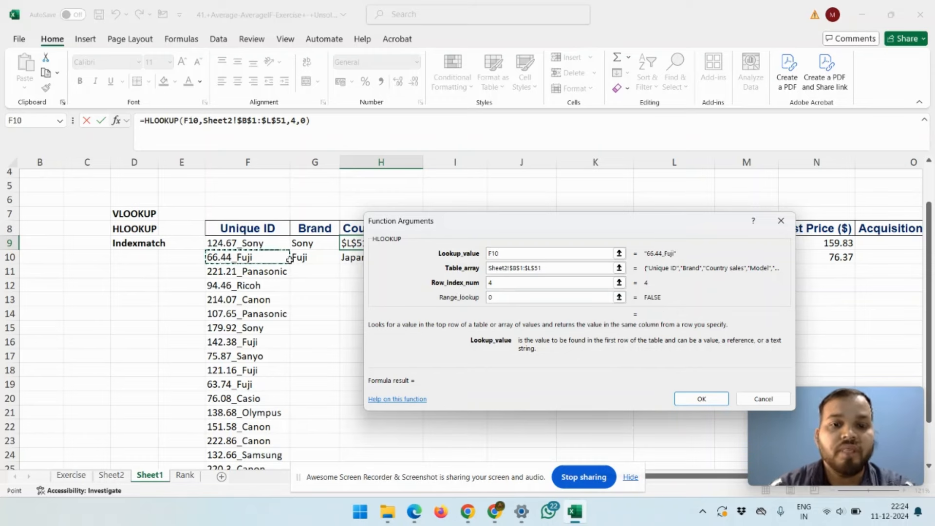
key(Escape)
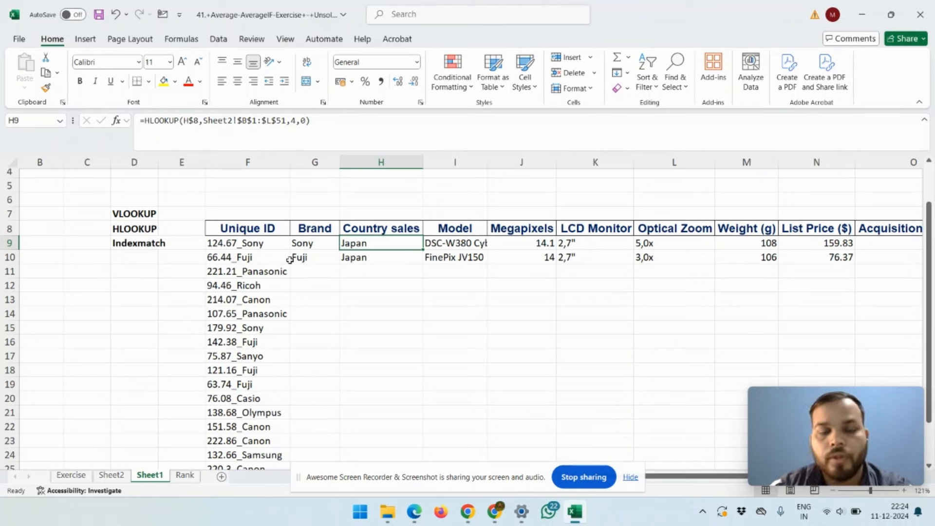
Clear the HLOOKUP formulas from the Country sales through Quantity columns, range H9:P10
key(Left)
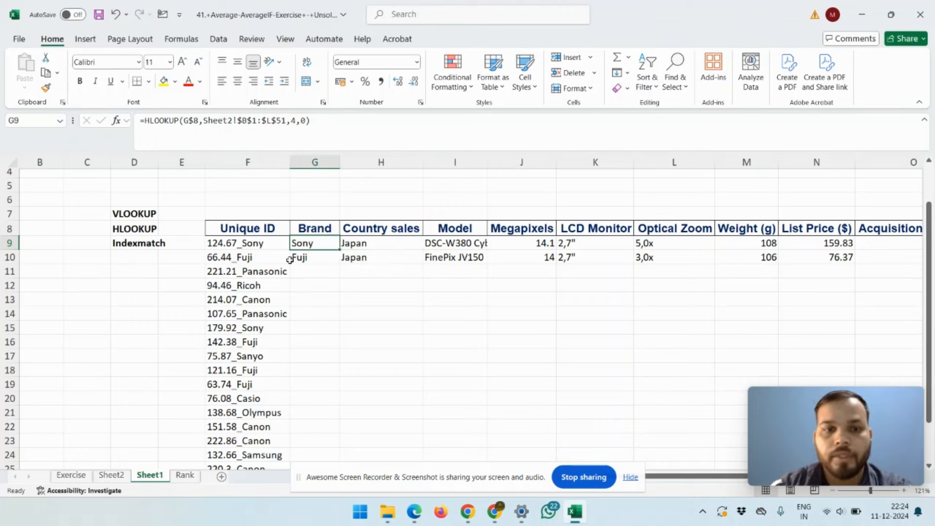
key(Down)
key(Right)
key(Up)
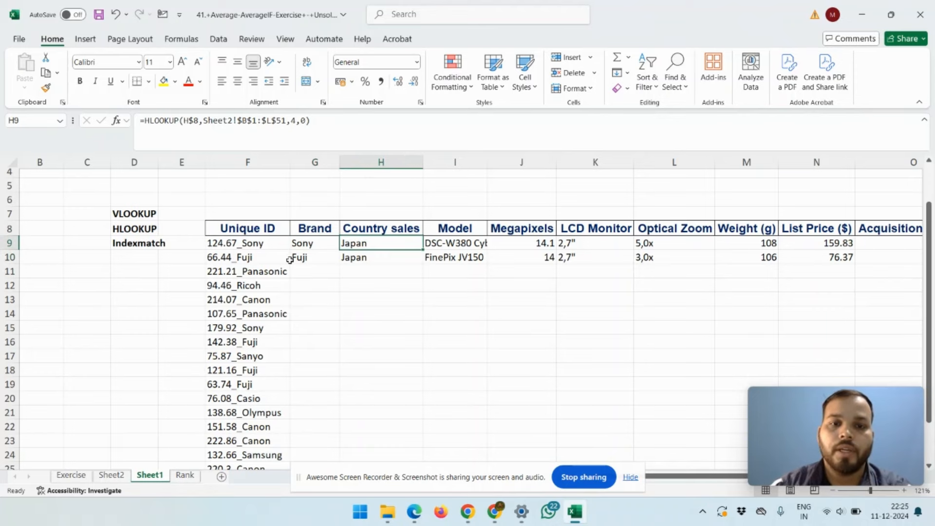
key(shift+Down)
key(ctrl+shift+Right)
key(Delete)
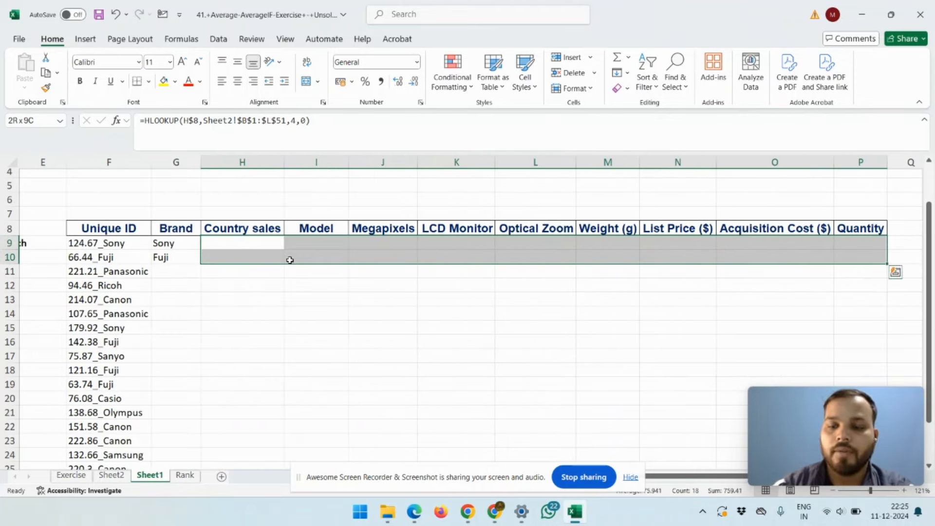
Clear the remaining HLOOKUP formulas from the Brand cells G9 and G10
key(Left)
key(Down)
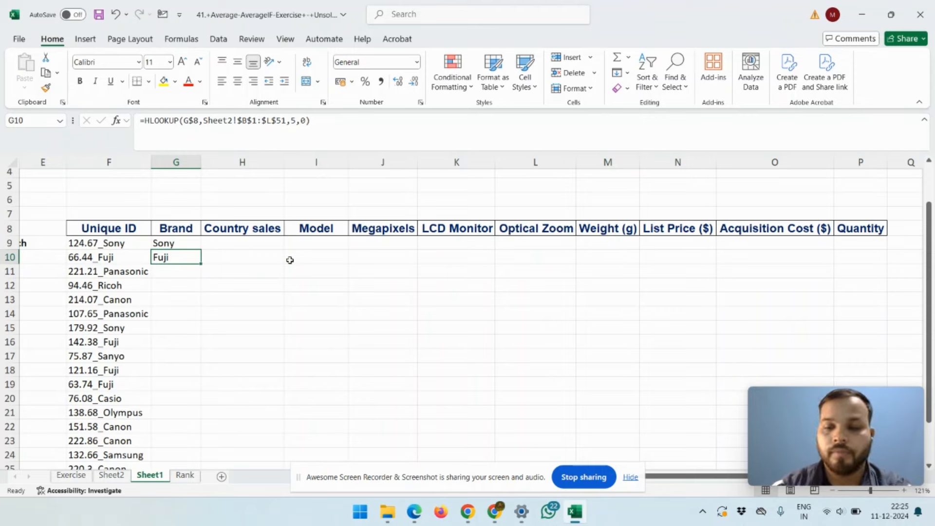
key(Delete)
key(Up)
key(Delete)
key(ctrl+z)
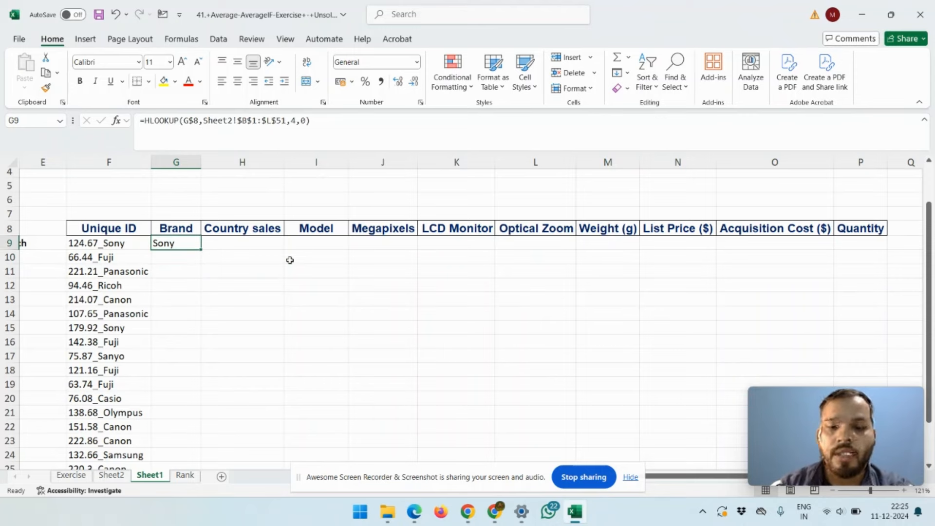
key(Left)
key(Left)
key(Left)
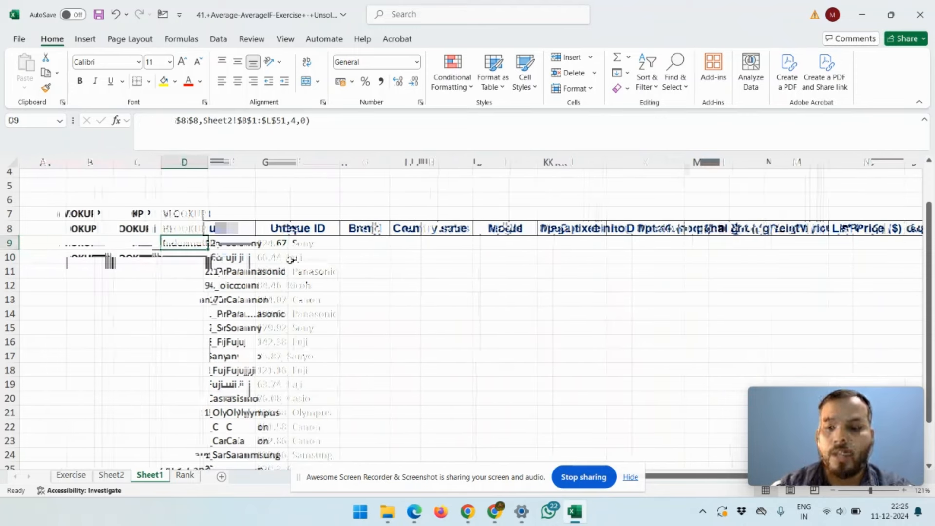
key(Right)
key(Right)
key(Right)
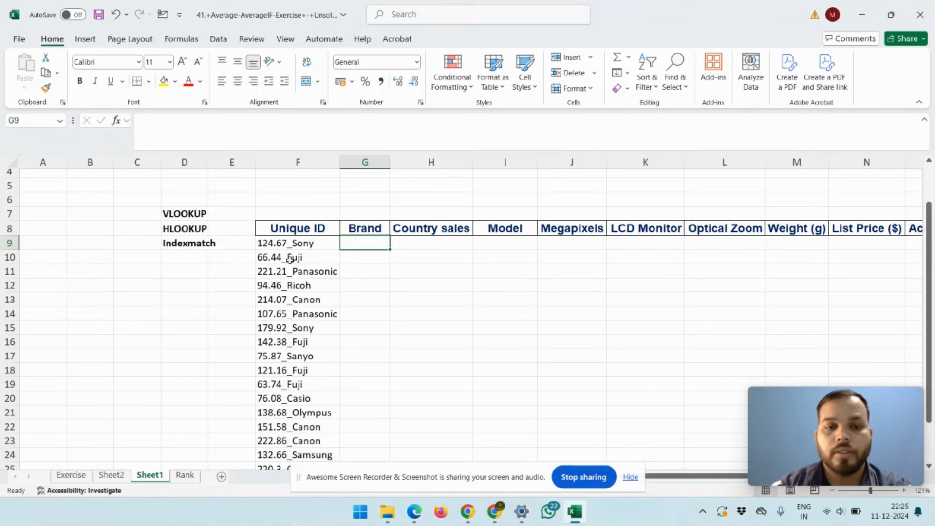
text(=)
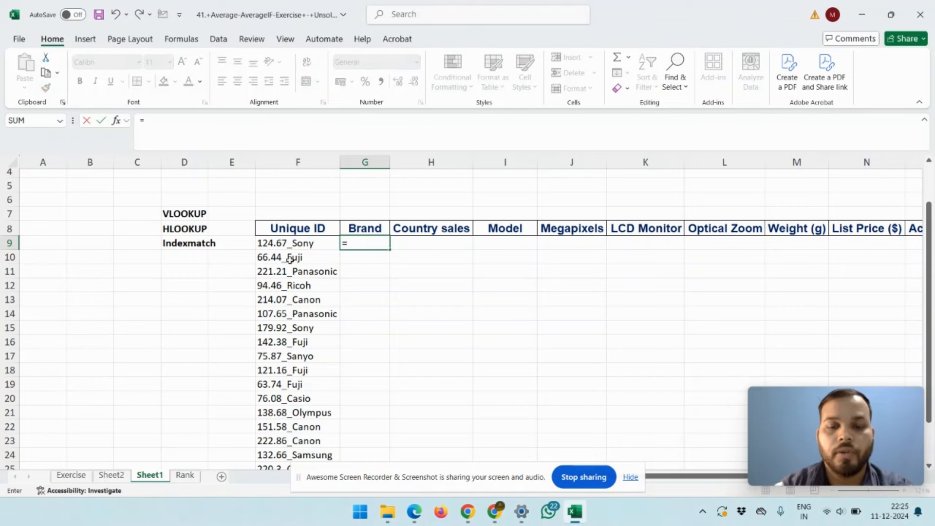
text(inedx)
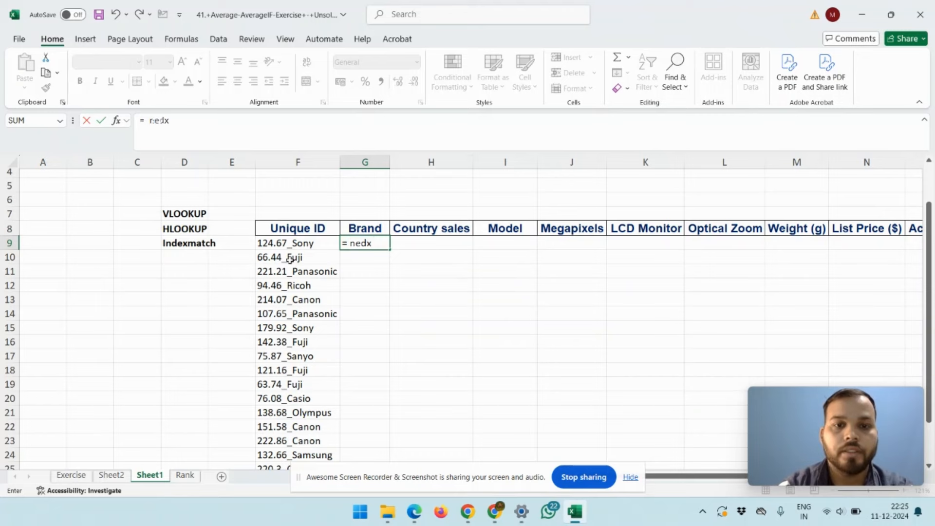
key(Return)
key(Up)
key(Right)
key(Left)
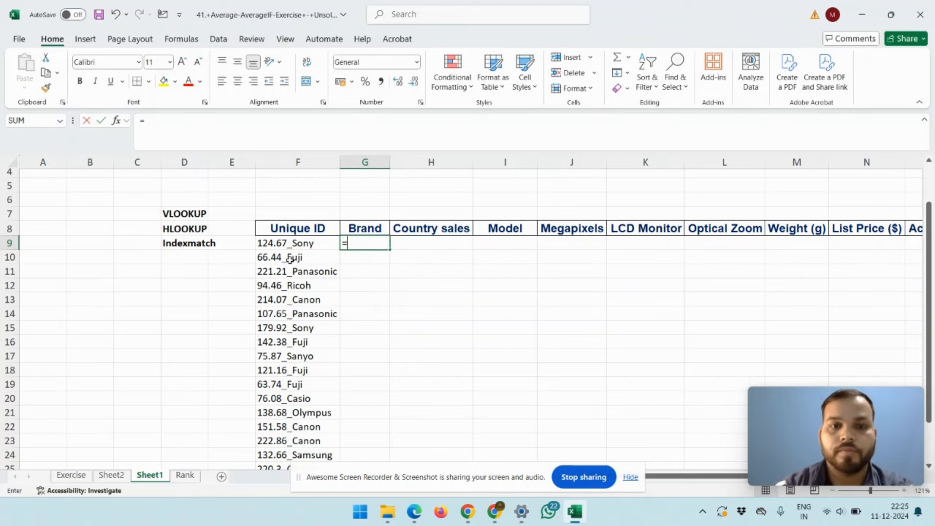
Start an INDEX formula in Brand cell G9 with the Sheet2 data table A1:L51 as its array
text(=index)
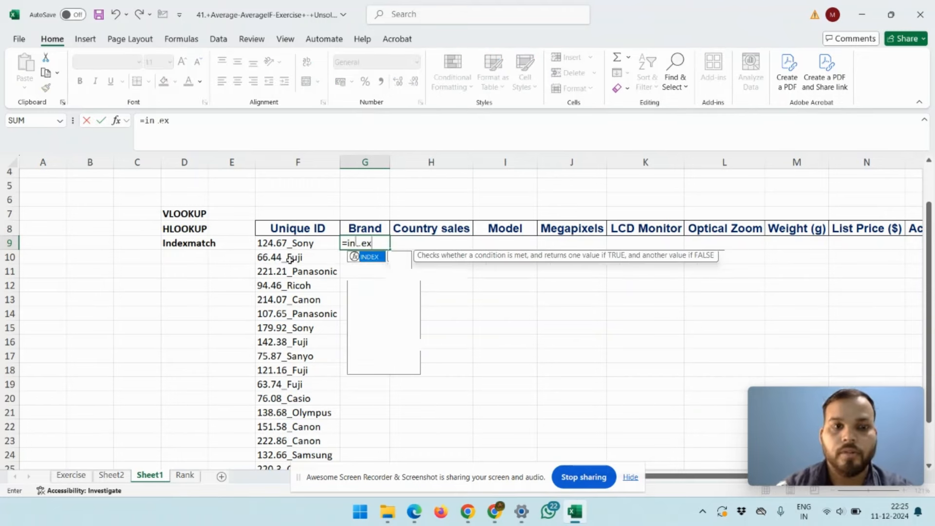
key(Tab)
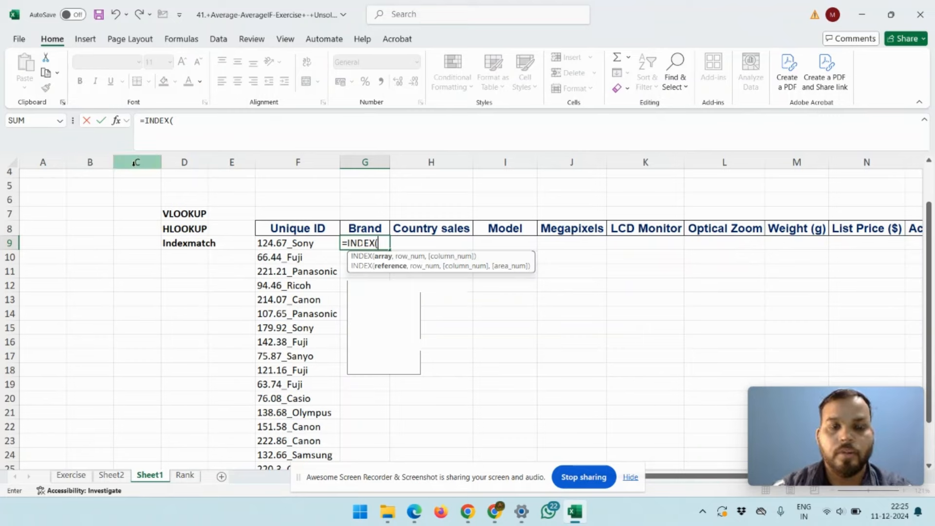
click(112, 474)
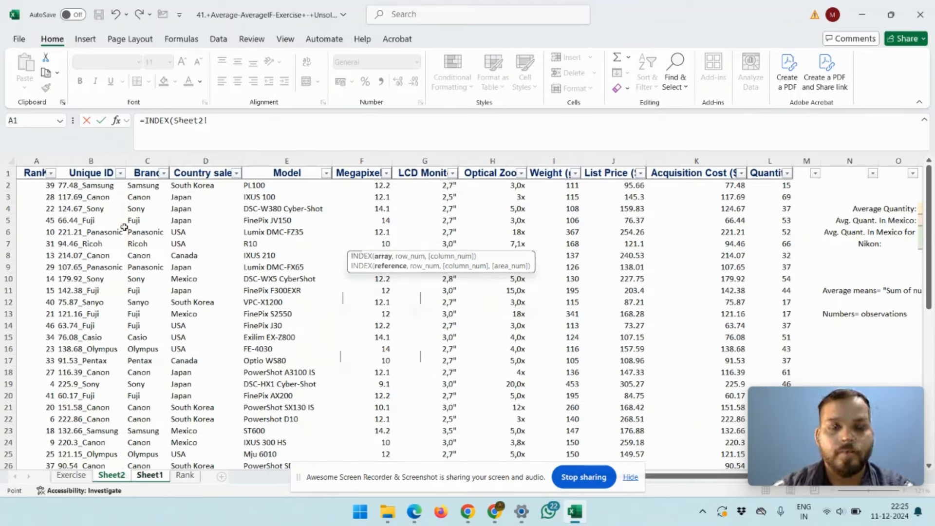
click(39, 172)
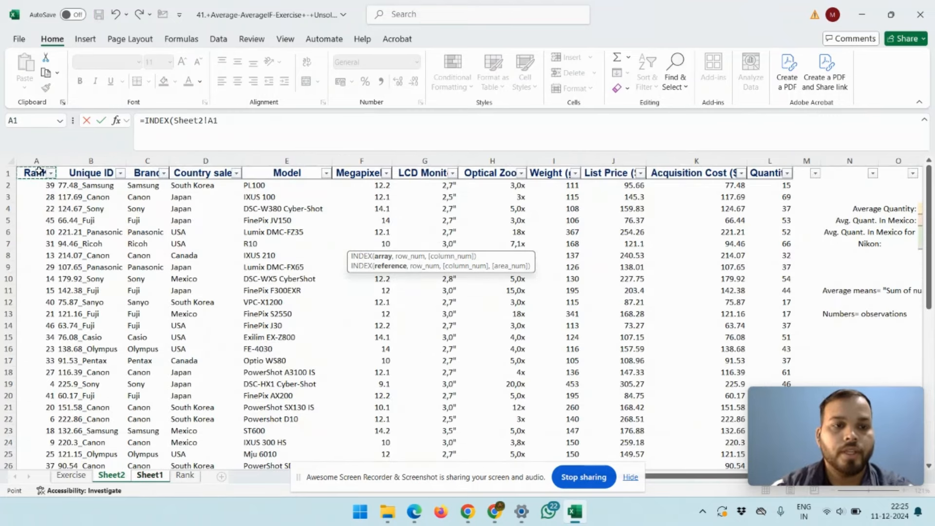
key(ctrl+shift+Down)
key(ctrl+shift+Right)
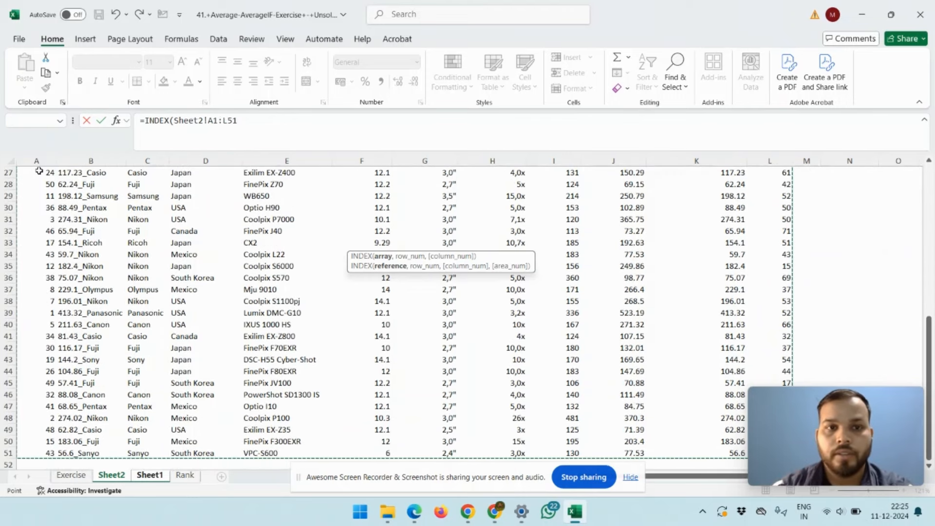
text(,)
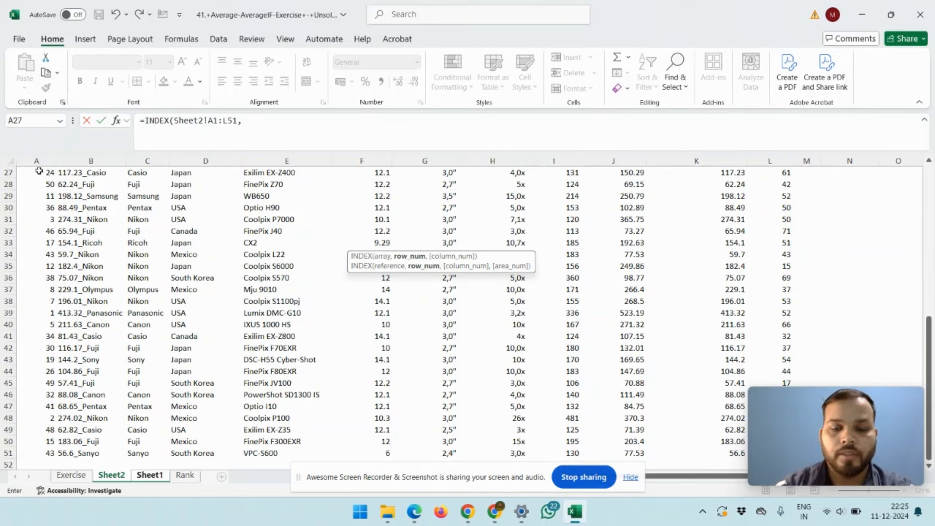
Add a MATCH function as the row number, with the Unique ID in Sheet1 cell F9 as lookup value
text(match)
key(Tab)
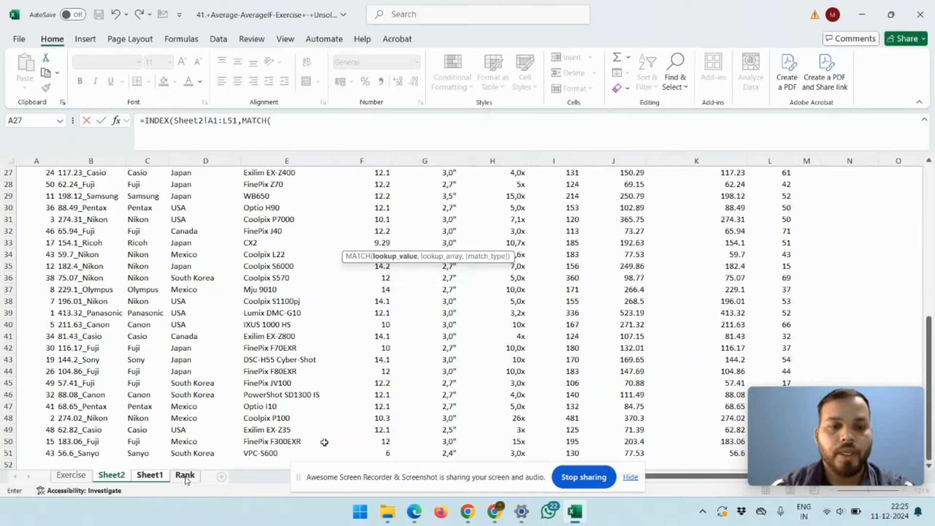
click(159, 476)
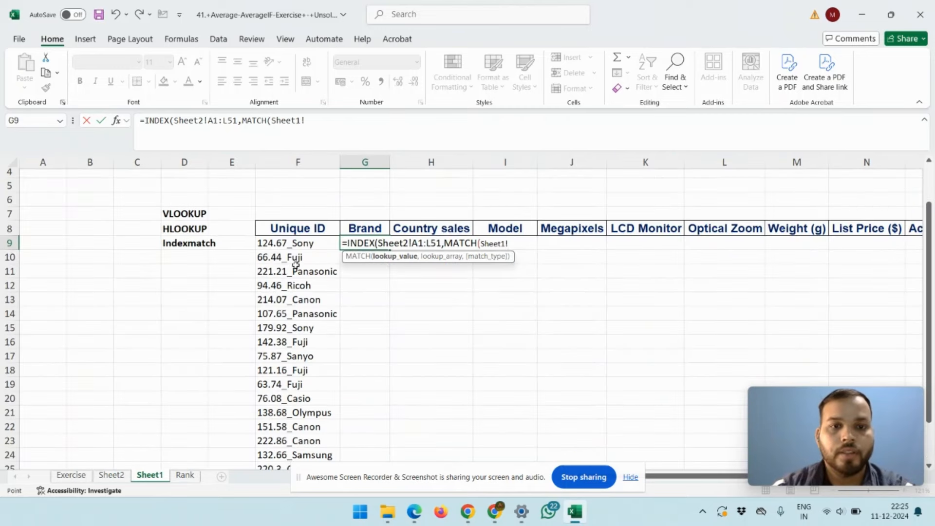
click(292, 244)
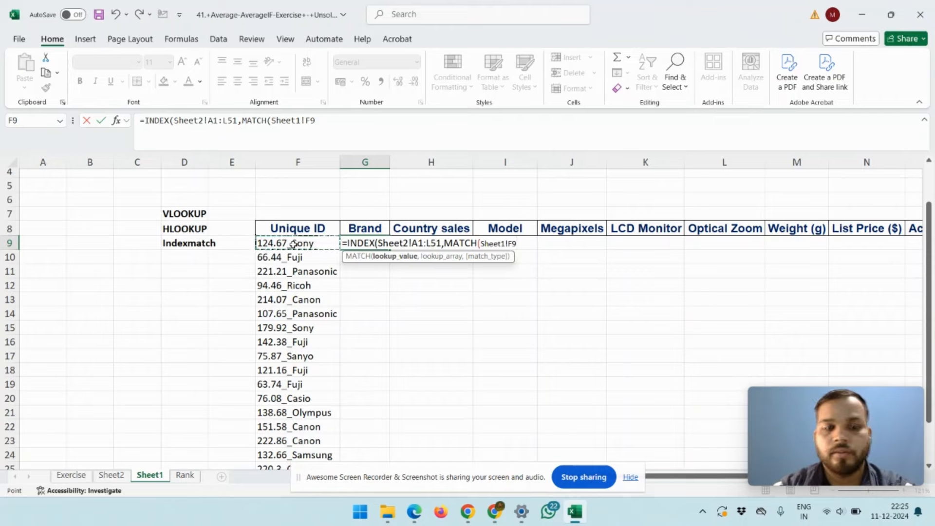
text(,)
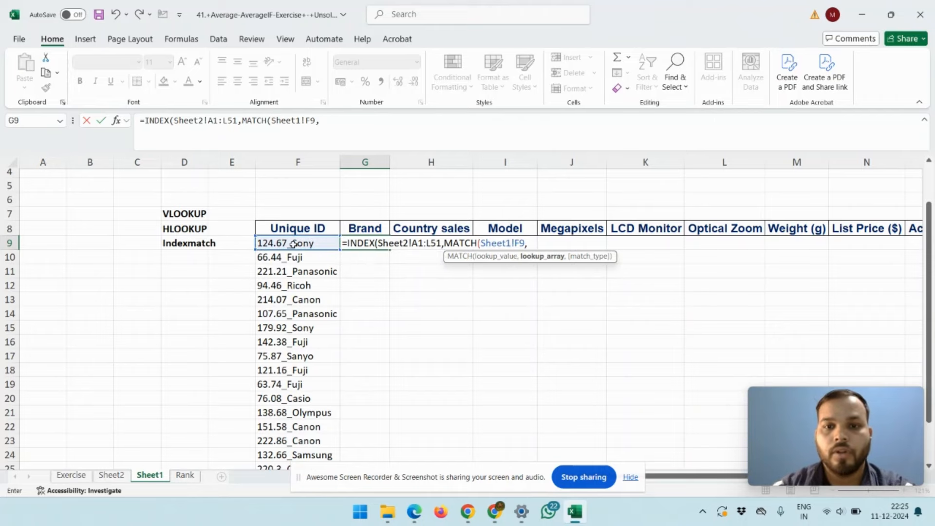
Complete the row MATCH with the Unique ID column Sheet2!B1:B51 as lookup array and match type 0
click(112, 475)
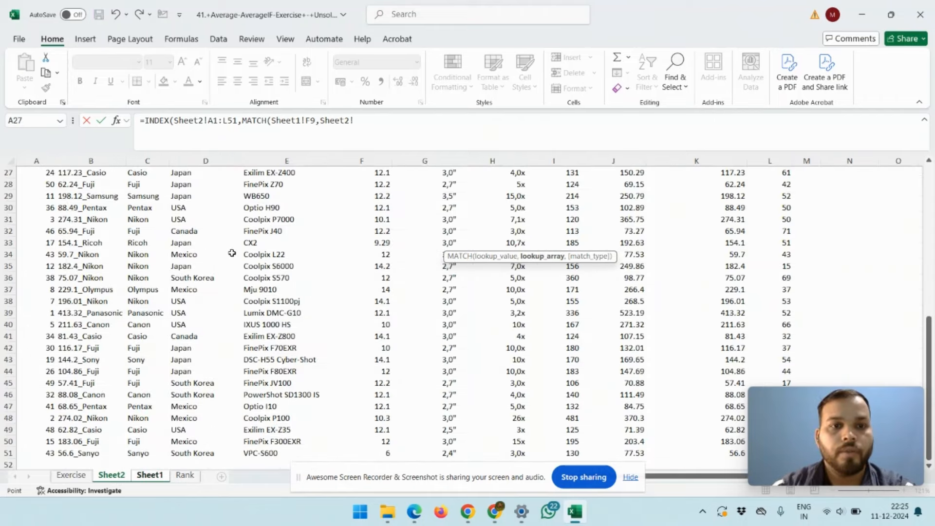
scroll(232, 253, up, 6)
scroll(232, 253, up, 3)
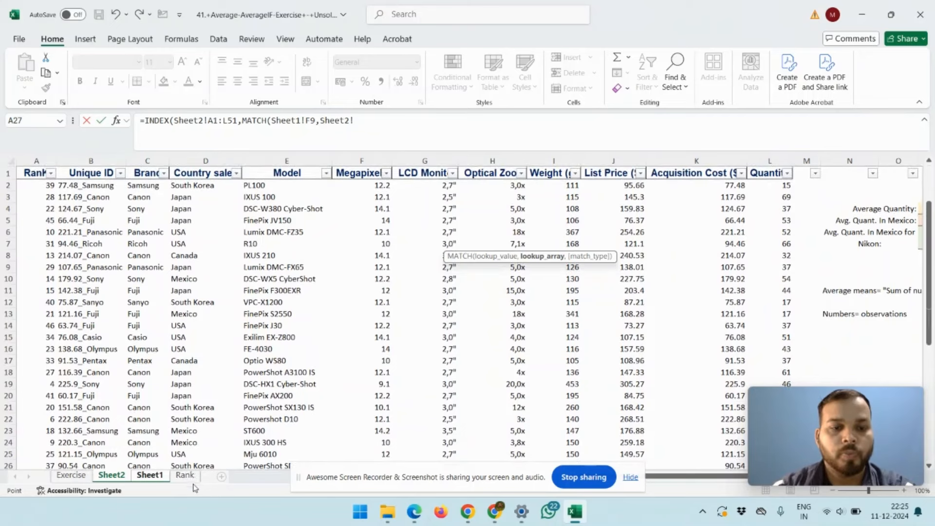
click(161, 480)
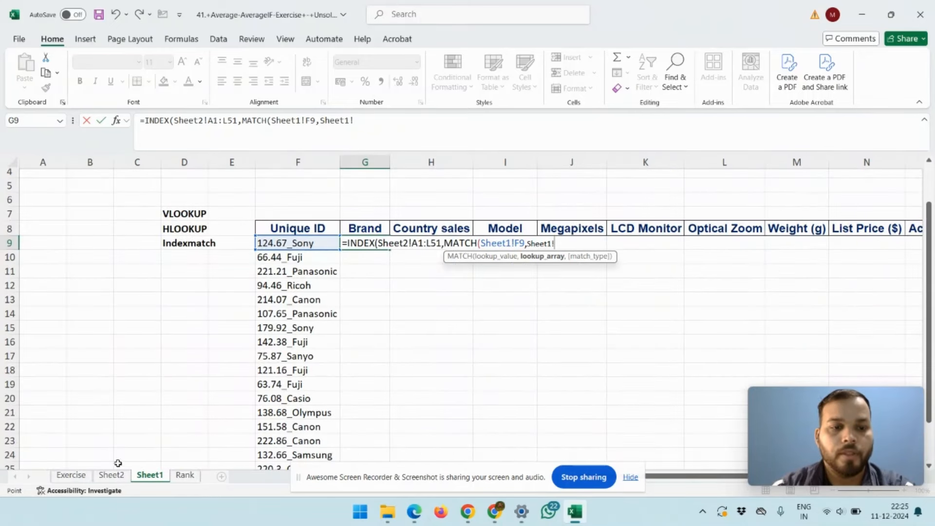
click(111, 479)
click(91, 173)
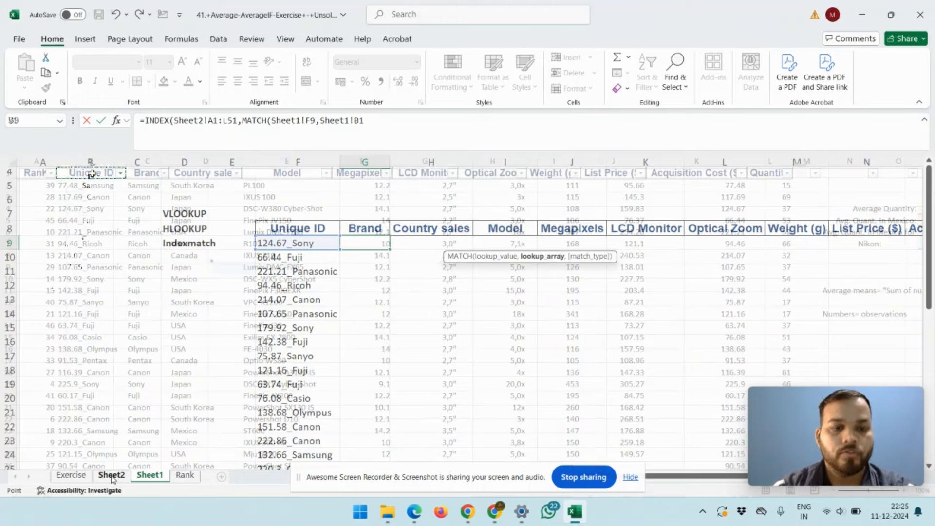
drag(91, 172, 97, 460)
text(,)
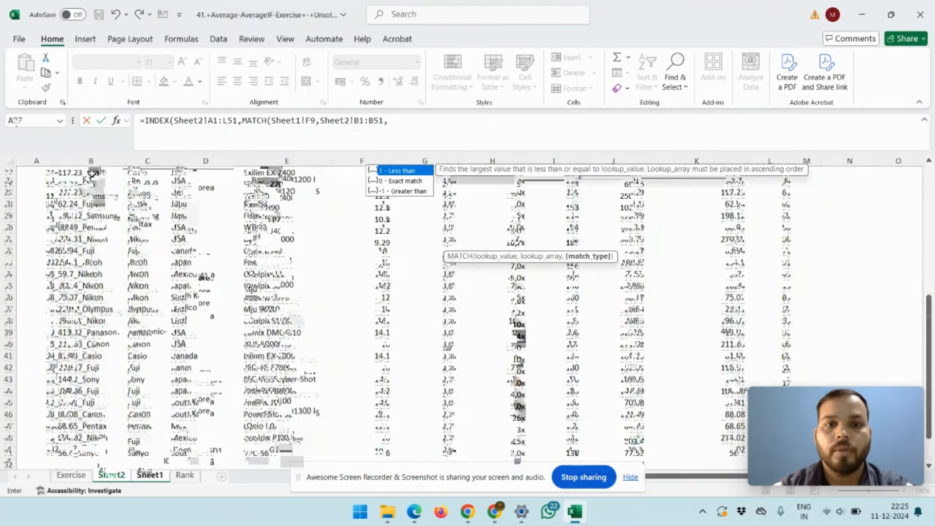
text(0))
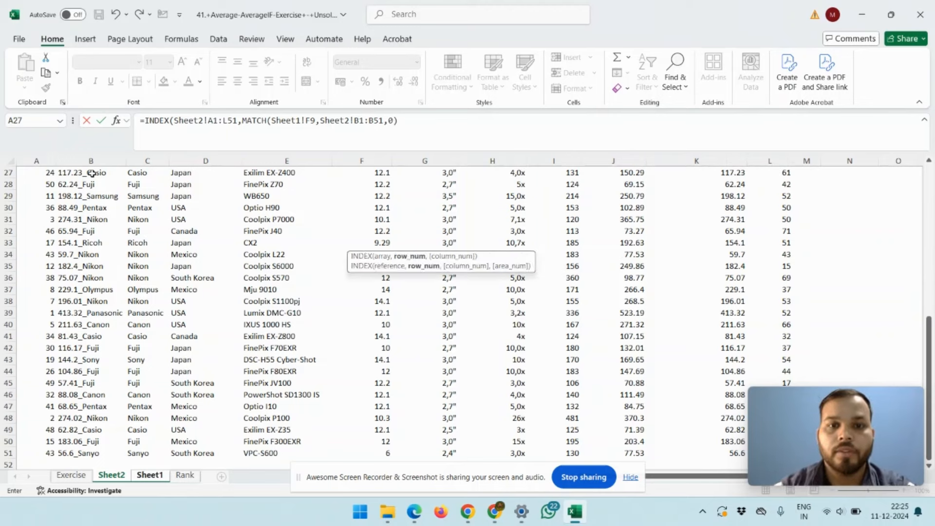
Add a second MATCH function as the INDEX column number, with the Brand header in Sheet1 cell G8 as lookup value
text(,)
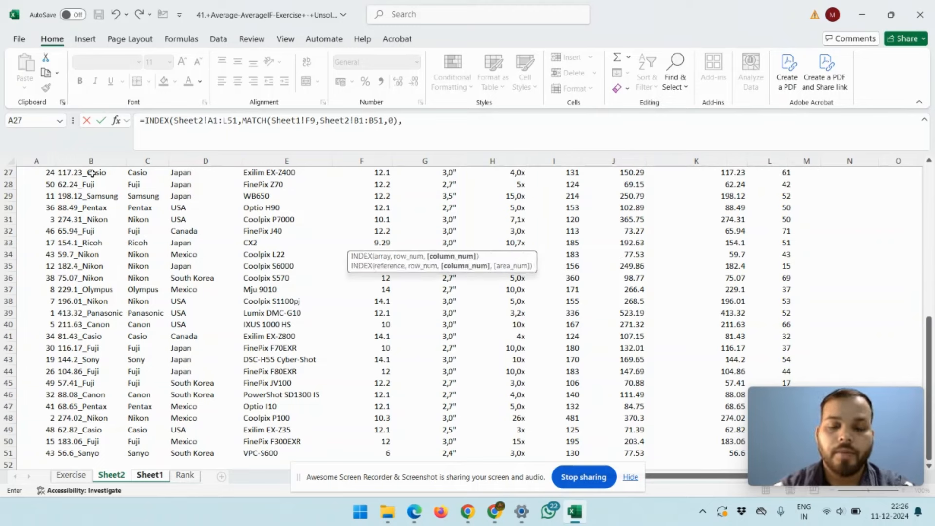
text(matc)
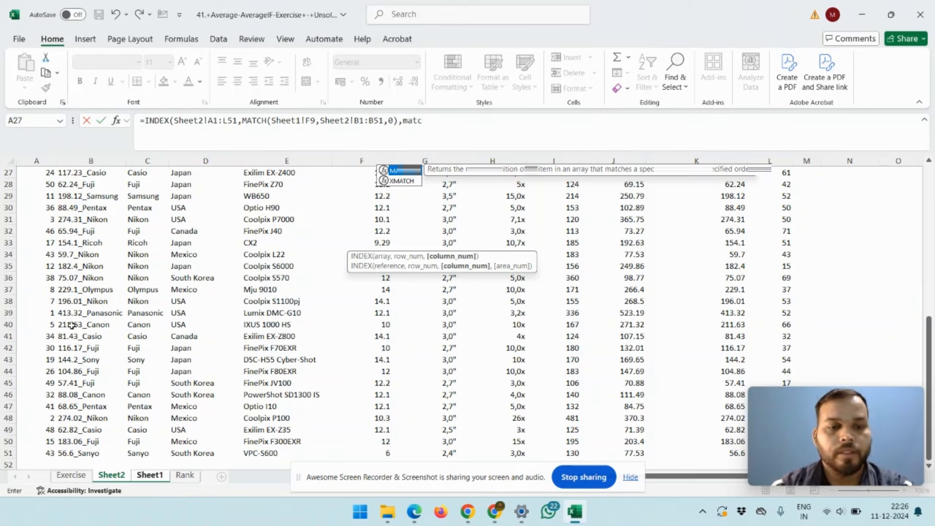
key(Tab)
click(161, 476)
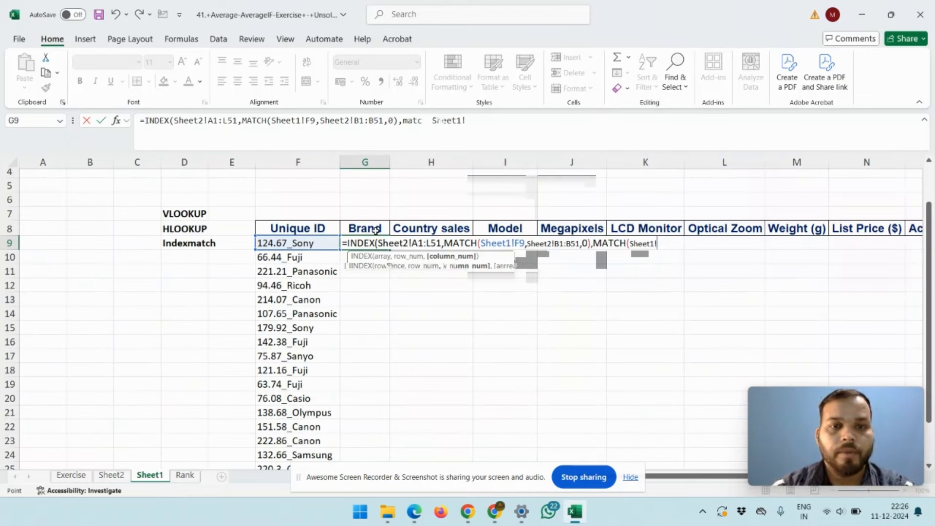
click(368, 229)
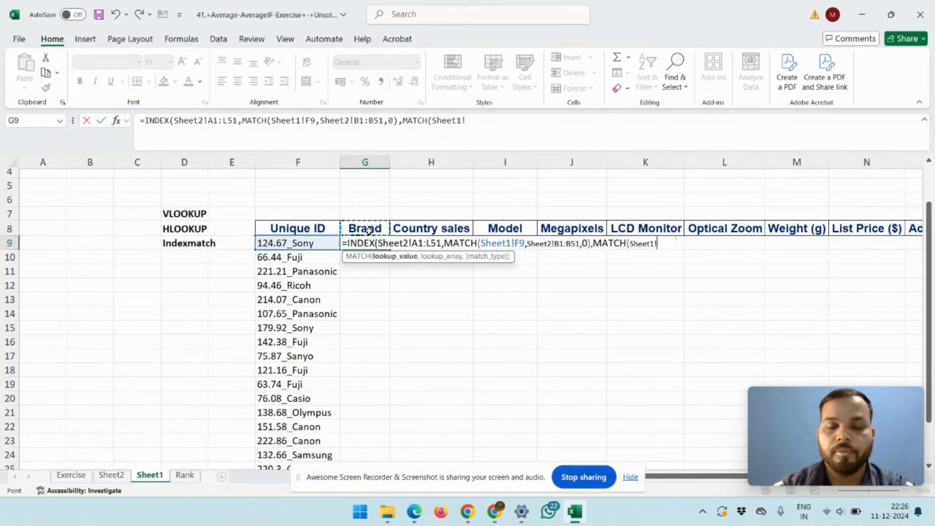
text(,)
Complete the column MATCH with the header row Sheet2!A1:L1 as lookup array and match type 0, and enter the formula
click(111, 475)
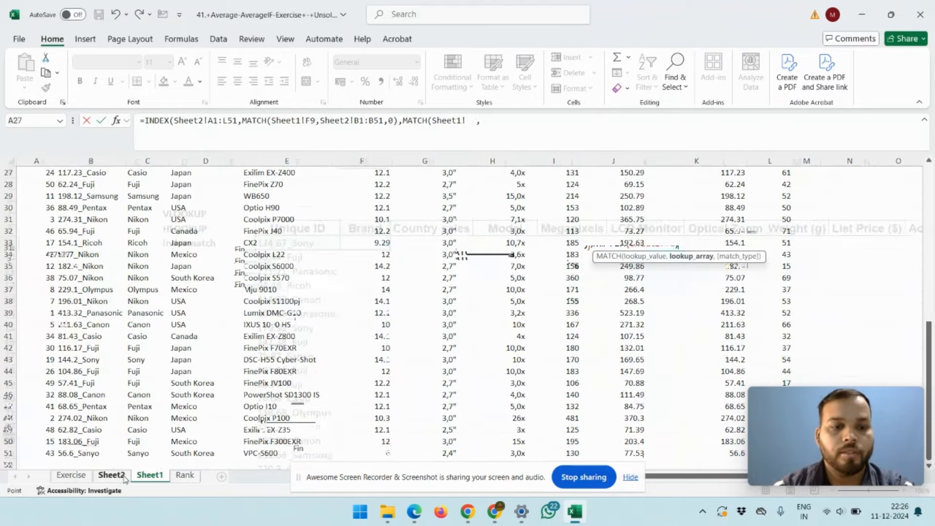
scroll(215, 252, up, 4)
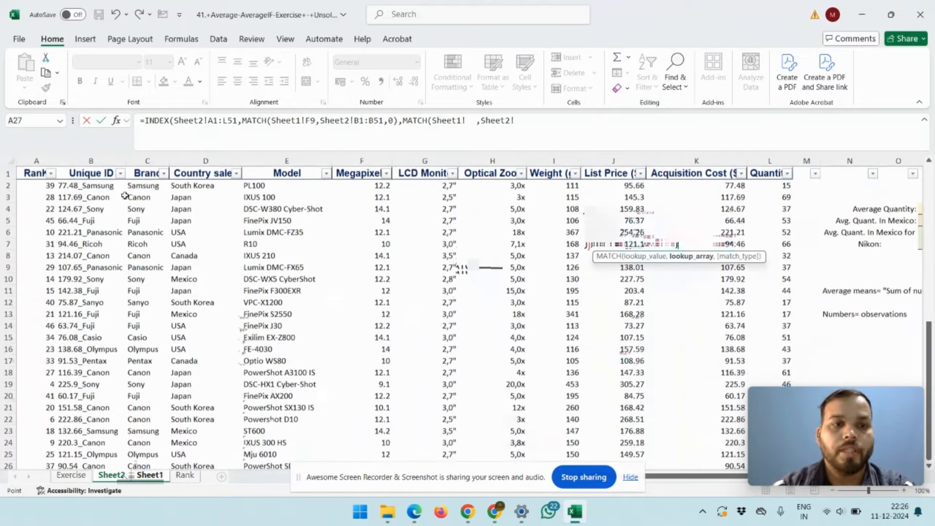
click(48, 174)
key(ctrl+shift+Right)
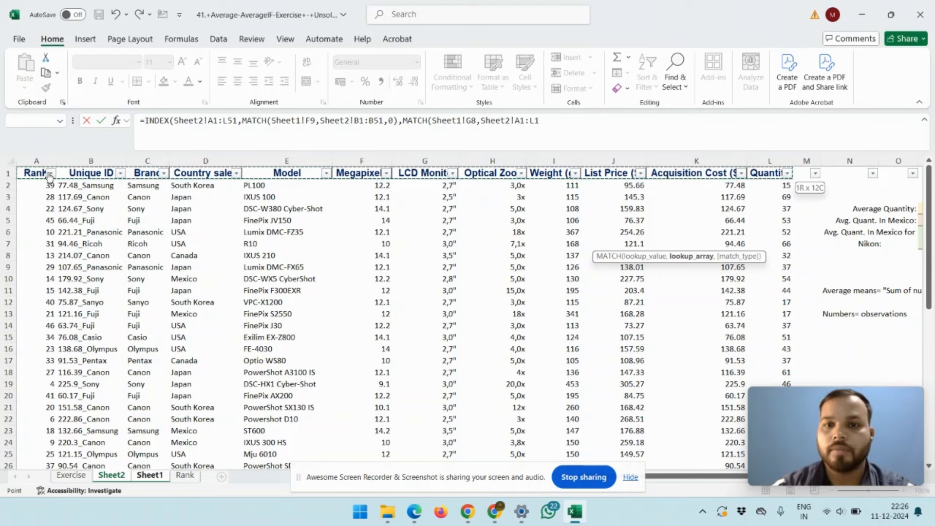
text(,0)
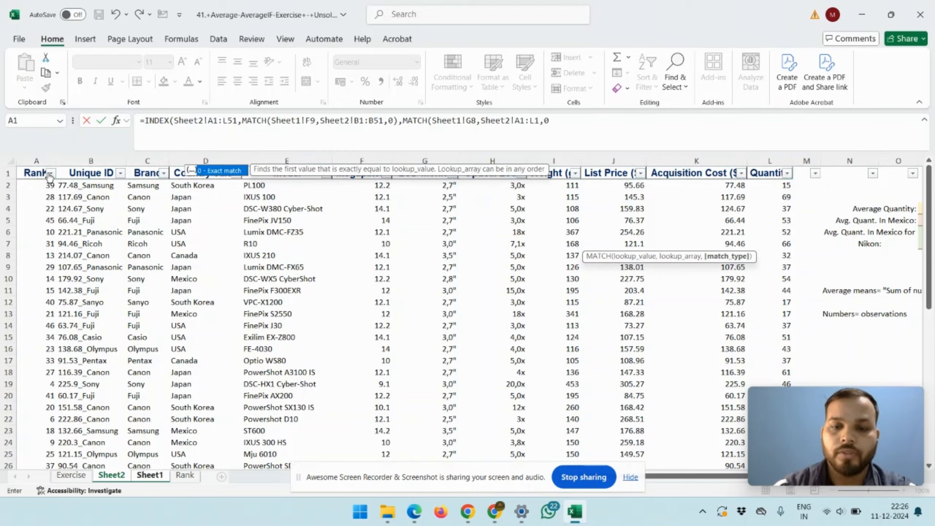
text()))
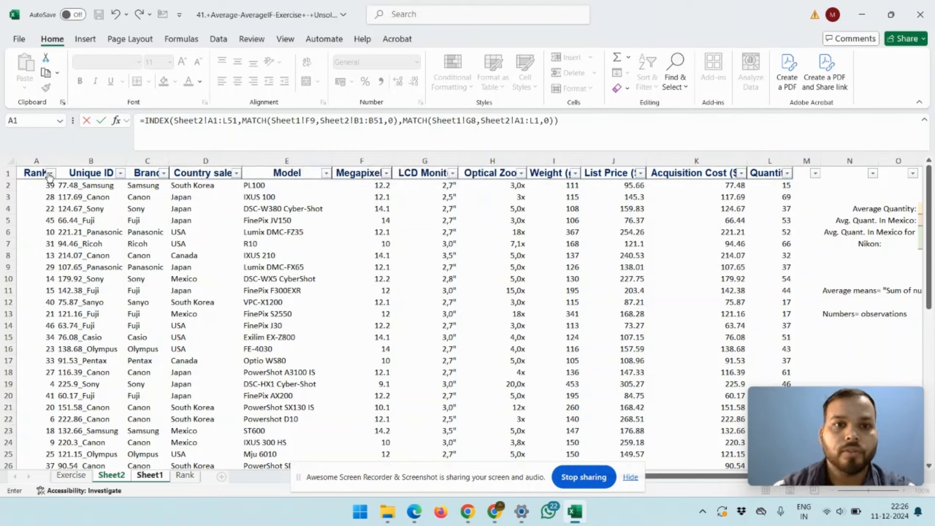
key(Return)
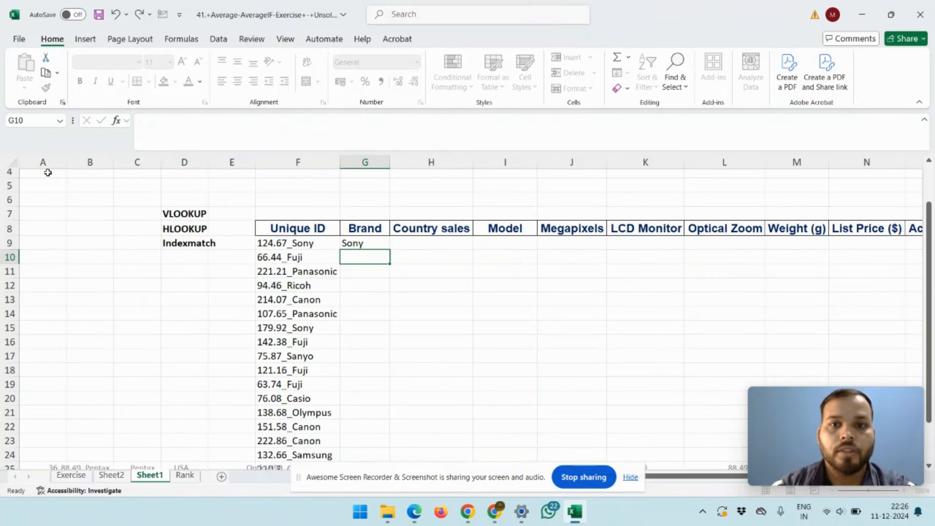
In the G9 formula, make the INDEX array absolute as $A$1:$L$51 and lock the Unique ID lookup column as $F9
key(Up)
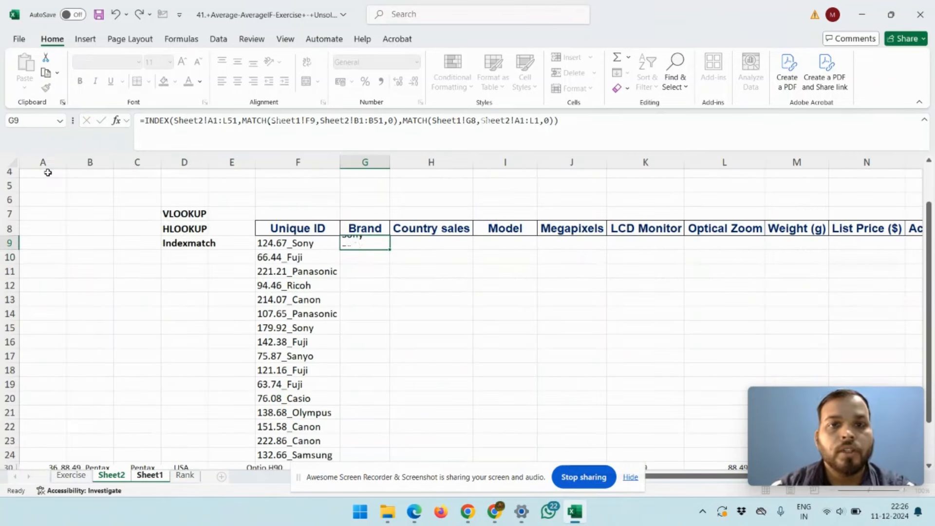
click(216, 121)
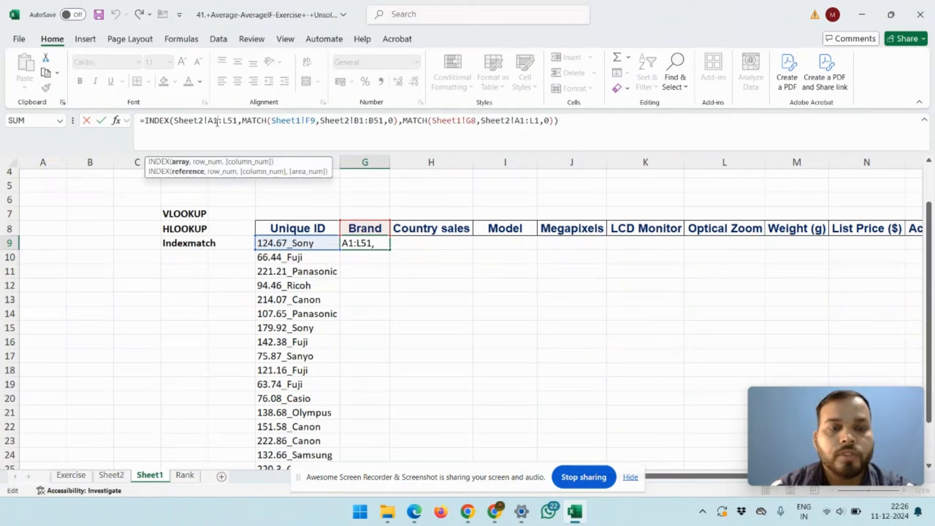
key(F4)
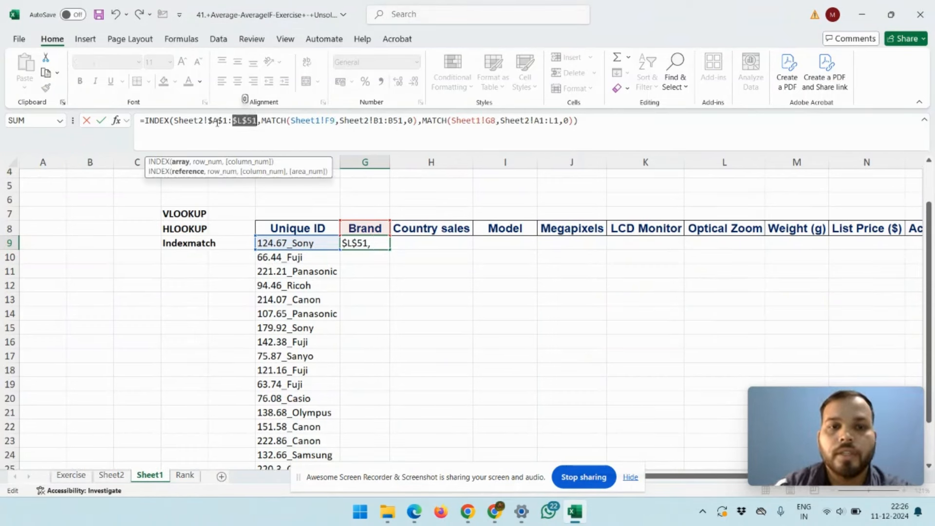
key(Right)
key(Right)
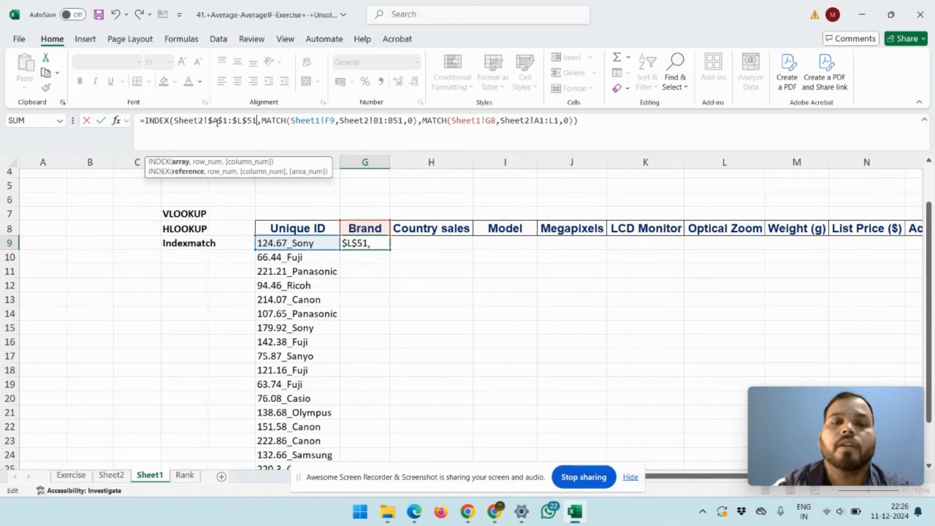
key(Right)
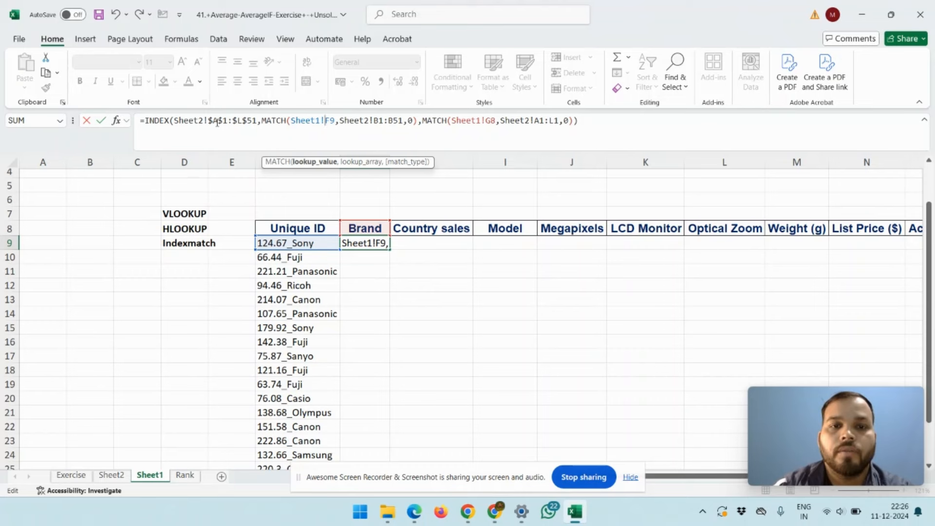
text($)
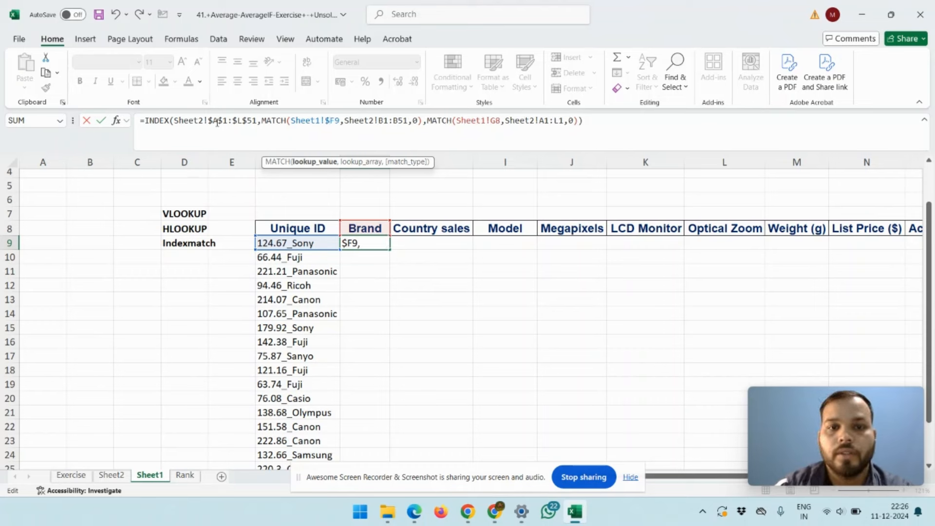
Lock the row of the header lookup value in the column MATCH as G$8
key(Right)
key(Right)
key(Right)
key(Right)
key(Right)
key(Right)
key(Right)
key(Right)
key(Right)
key(Right)
key(Right)
key(Right)
key(Right)
key(Right)
key(Right)
key(Right)
key(Right)
key(Right)
key(Right)
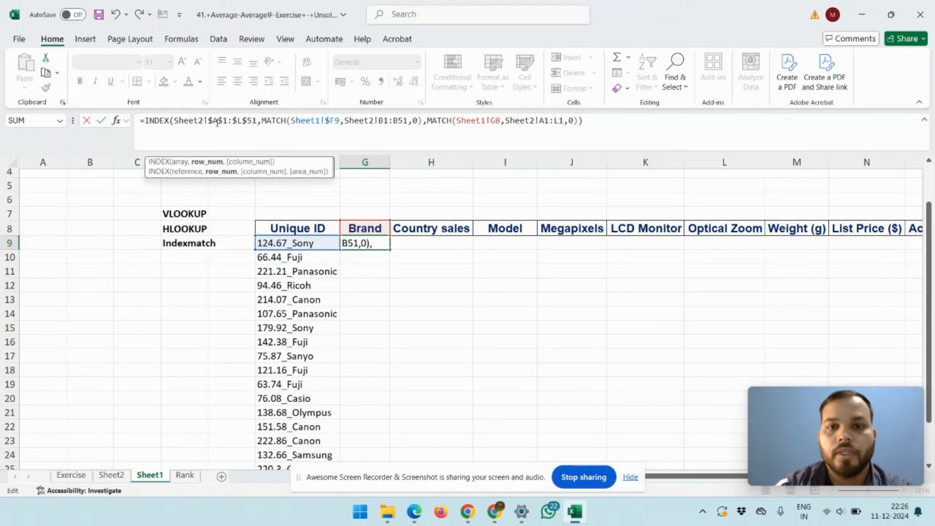
key(Right)
key(Right)
key(Right)
key(Right)
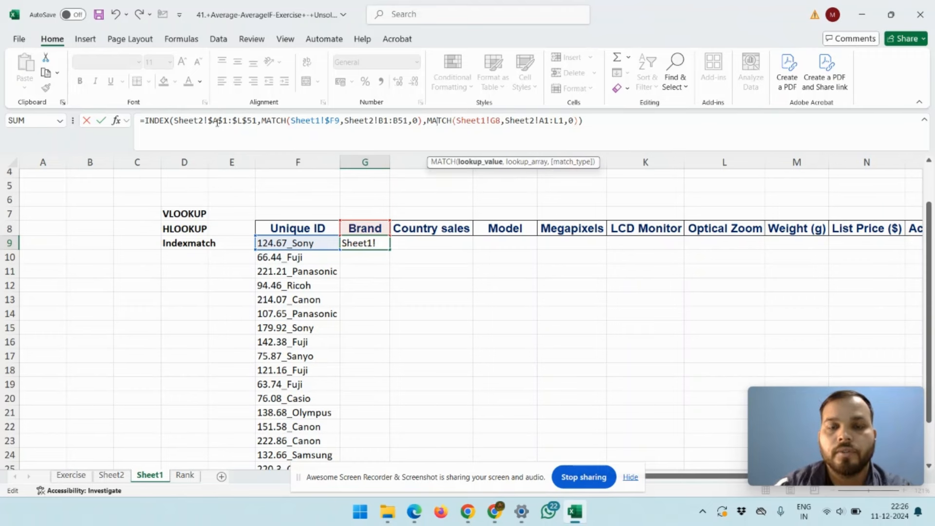
key(Right)
key(Right)
key(Right)
key(Right)
key(Right)
key(Right)
key(Right)
key(Right)
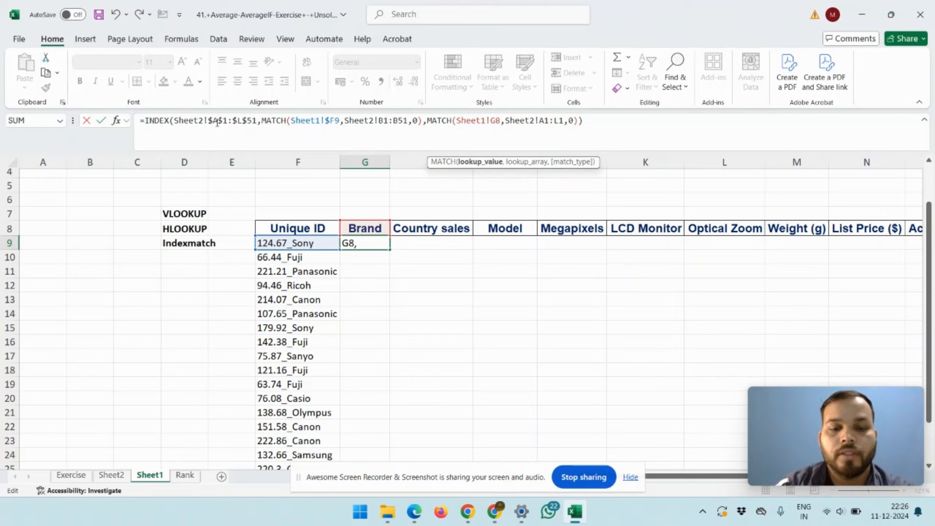
text($)
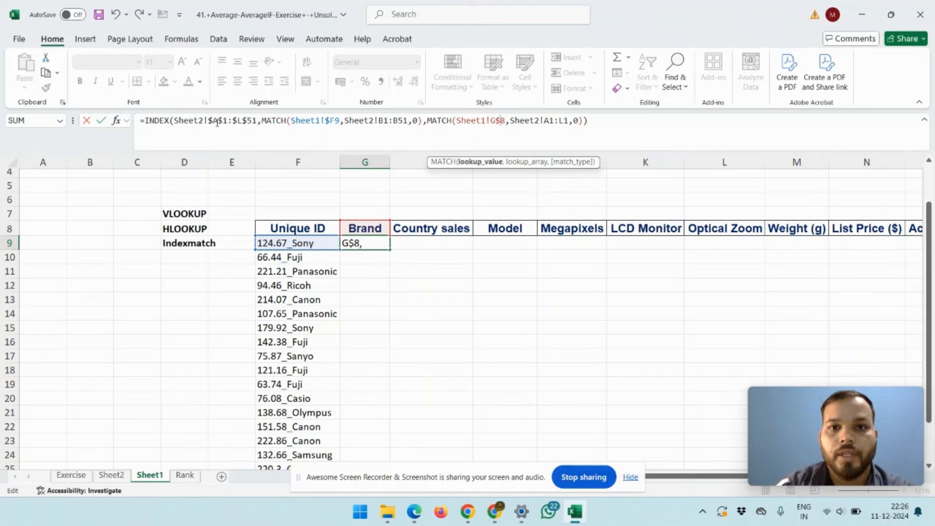
Make the header-row lookup array of the column MATCH absolute as Sheet2!$A$1:$L$1
key(Right)
key(Right)
key(Right)
key(Right)
key(Right)
key(Right)
key(Right)
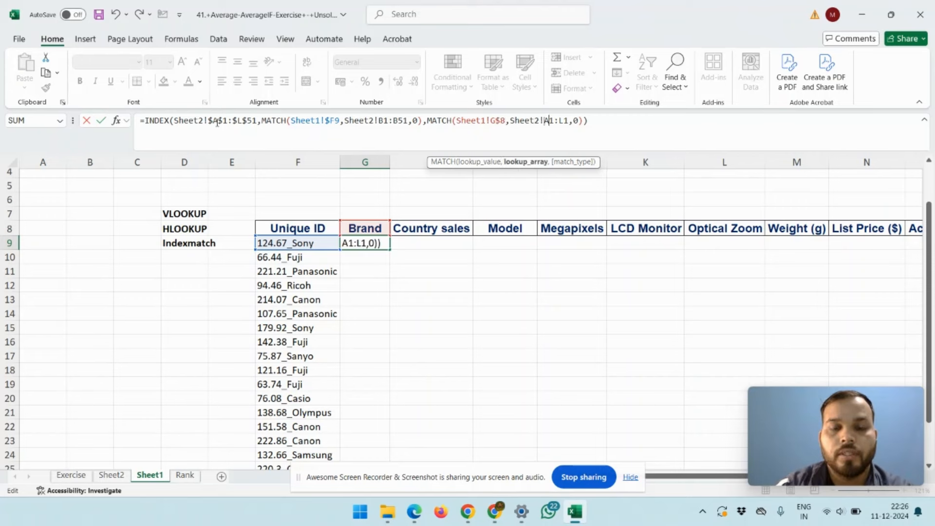
key(F4)
key(Right)
key(Right)
key(Right)
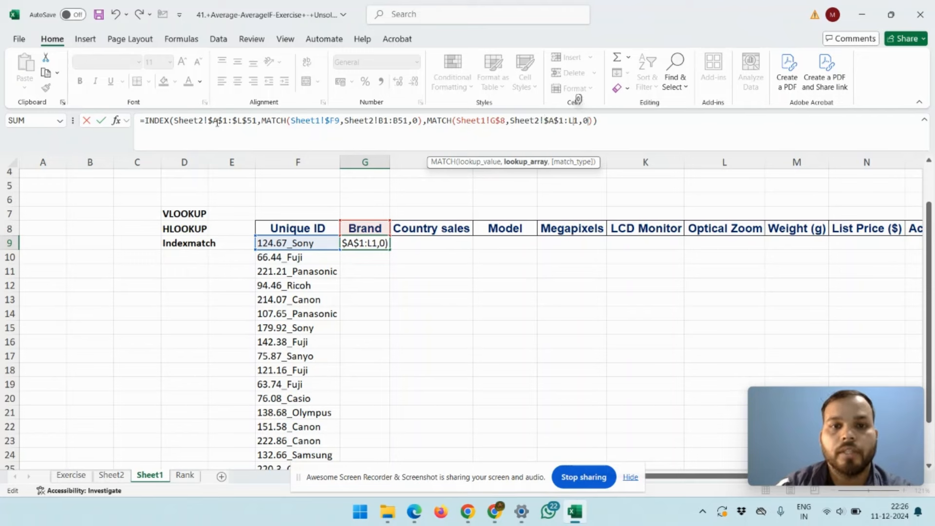
key(F4)
text(0)
Make the Unique ID lookup array absolute as Sheet2!$B$1:$B$51 and enter the edited formula
click(384, 121)
key(F4)
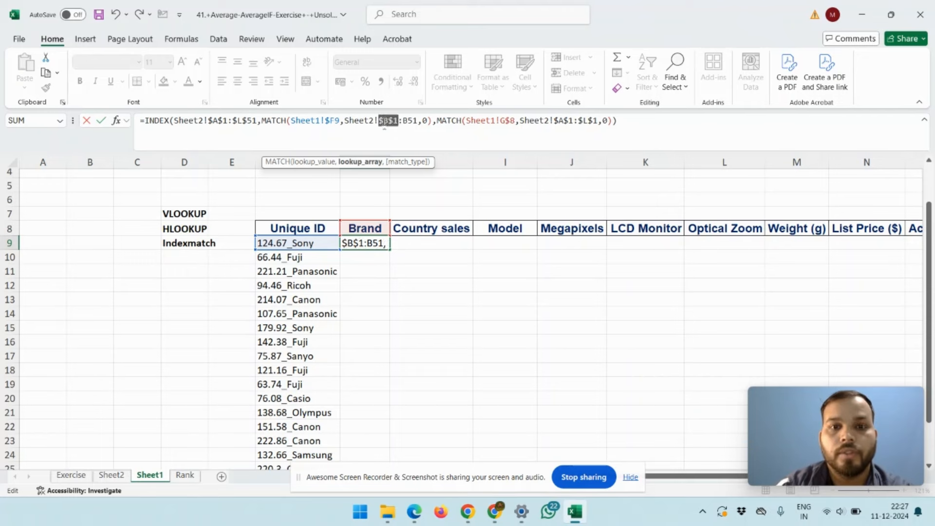
key(F4)
key(Return)
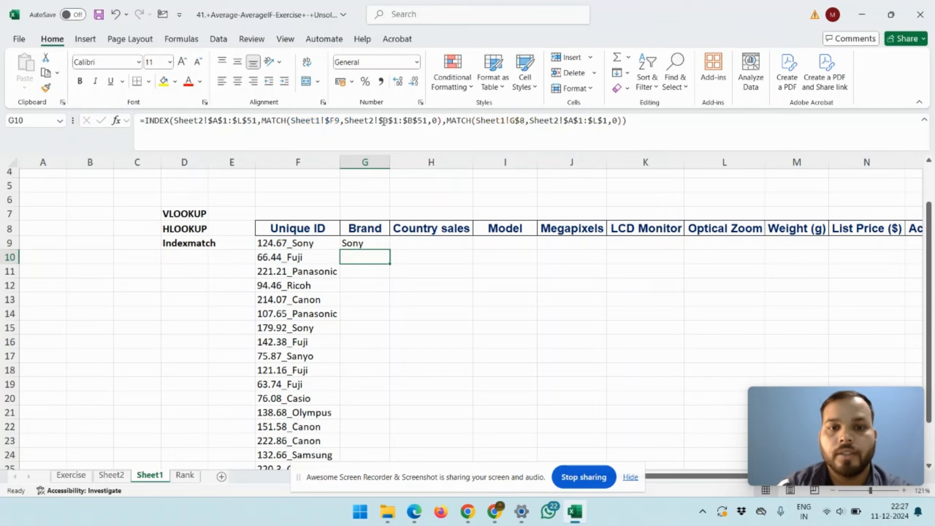
Fill the INDEX-MATCH formula from G9 down the Brand column to row 27
key(Up)
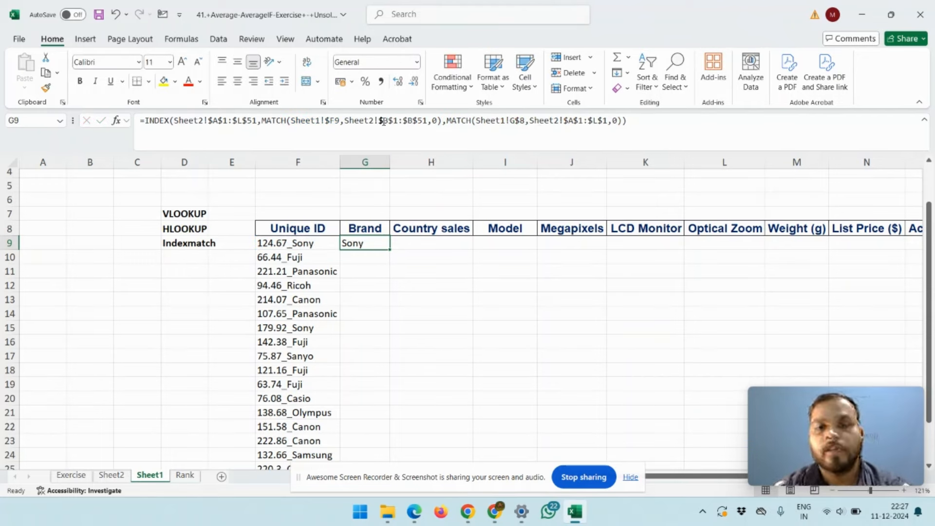
key(Left)
key(ctrl+Down)
key(Right)
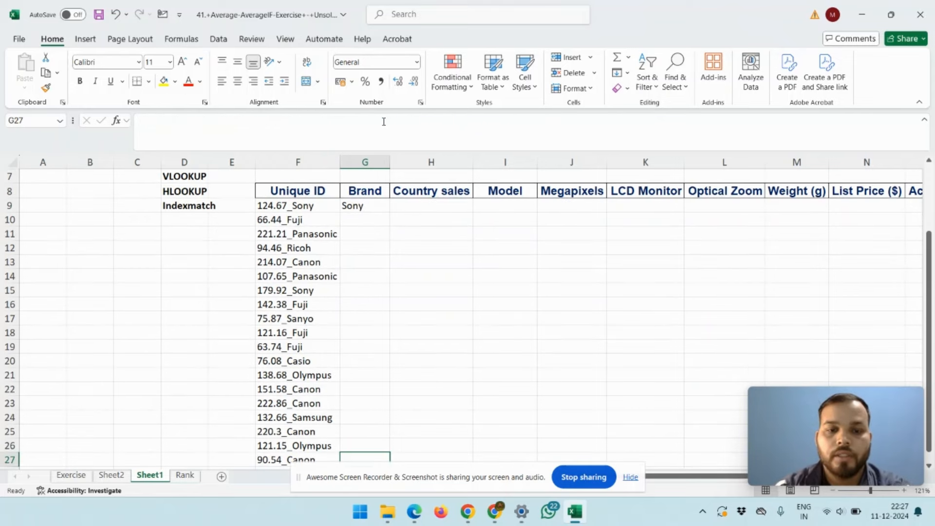
key(ctrl+shift+Up)
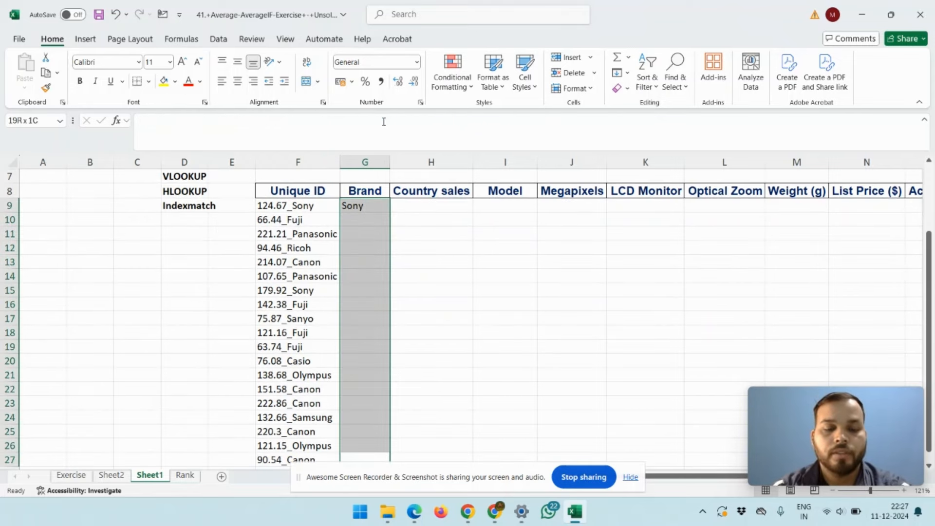
key(ctrl+d)
key(ctrl+Up)
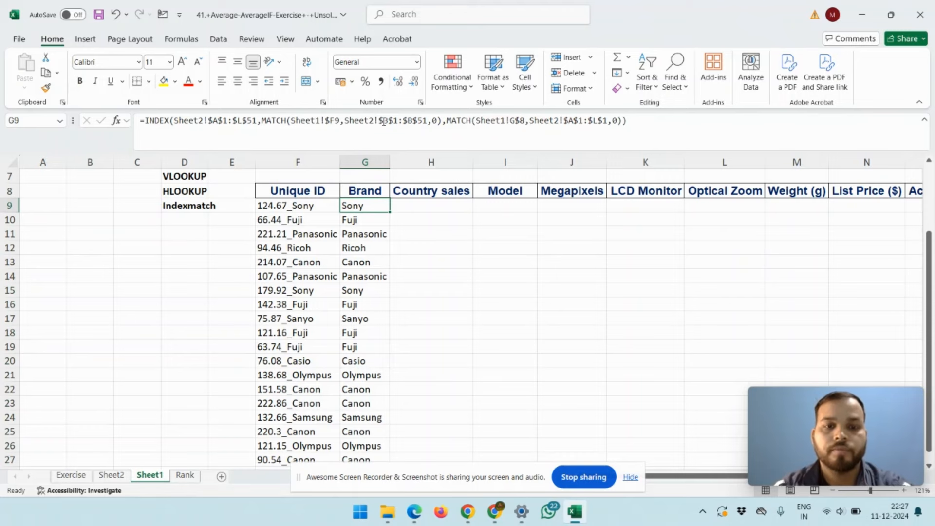
key(ctrl+c)
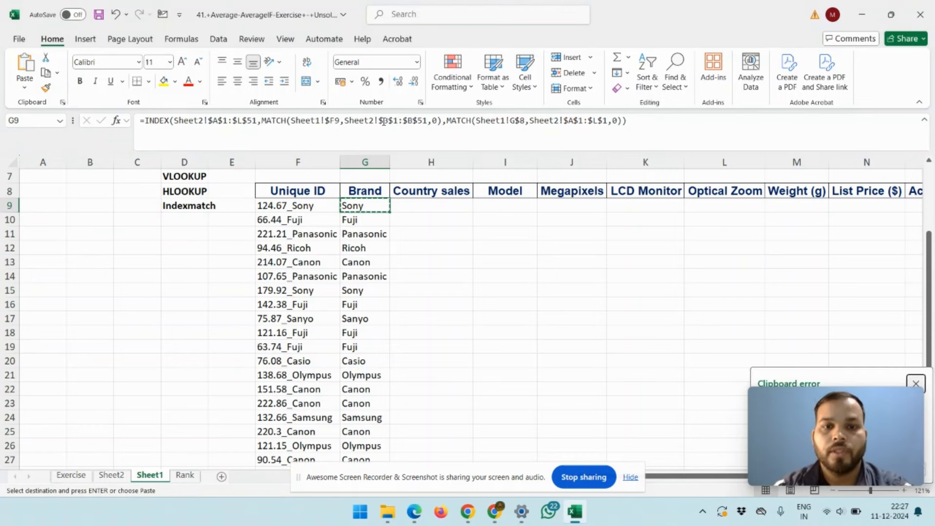
key(Escape)
key(Up)
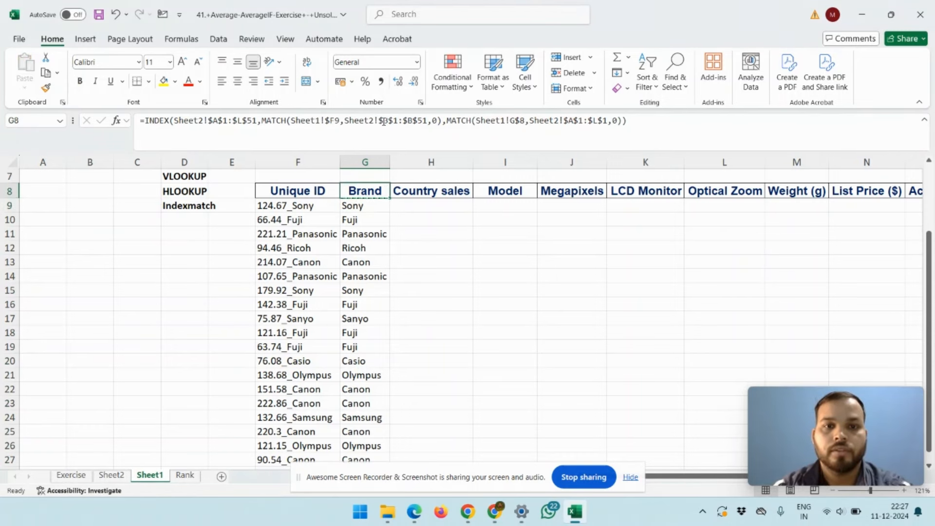
key(Down)
Copy the INDEX-MATCH formula from G9 into H9:P27, covering the Country sales through Quantity columns
key(ctrl+c)
key(Right)
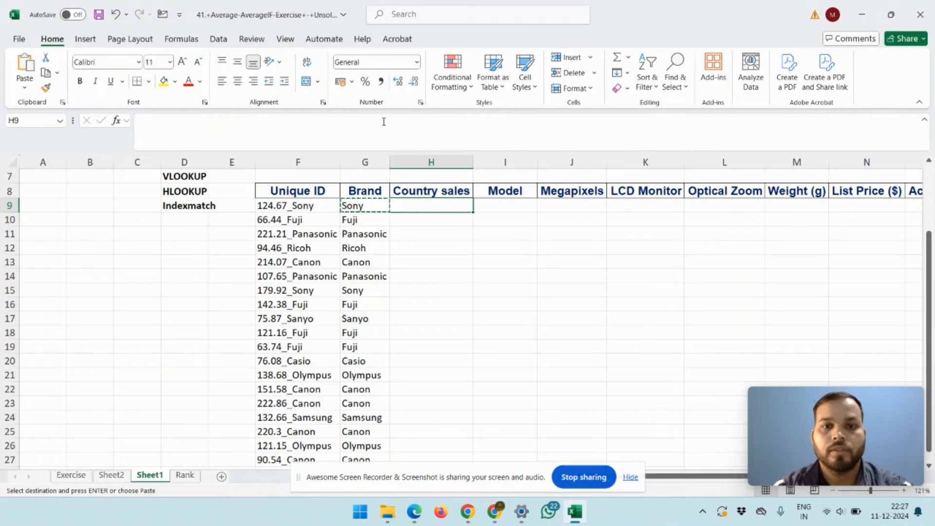
key(shift+Right)
key(shift+Right)
key(shift+Right)
key(shift+Right)
key(shift+Right)
key(shift+Right)
key(shift+Right)
key(shift+Right)
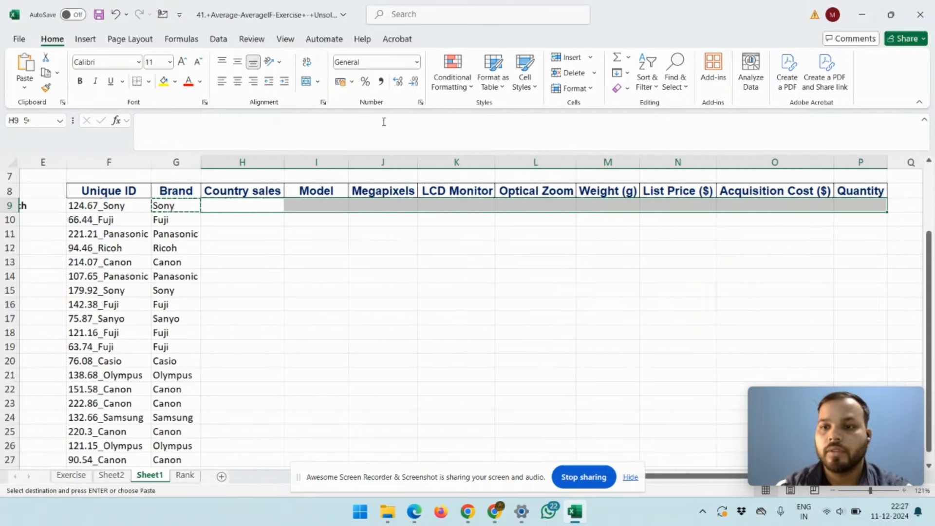
key(shift+Down)
key(shift+Down)
key(shift+Down)
key(shift+Down)
key(shift+Down)
key(shift+Down)
key(shift+Down)
key(shift+Down)
key(shift+Down)
key(shift+Down)
key(shift+Down)
key(shift+Down)
key(shift+Down)
key(shift+Down)
key(shift+Down)
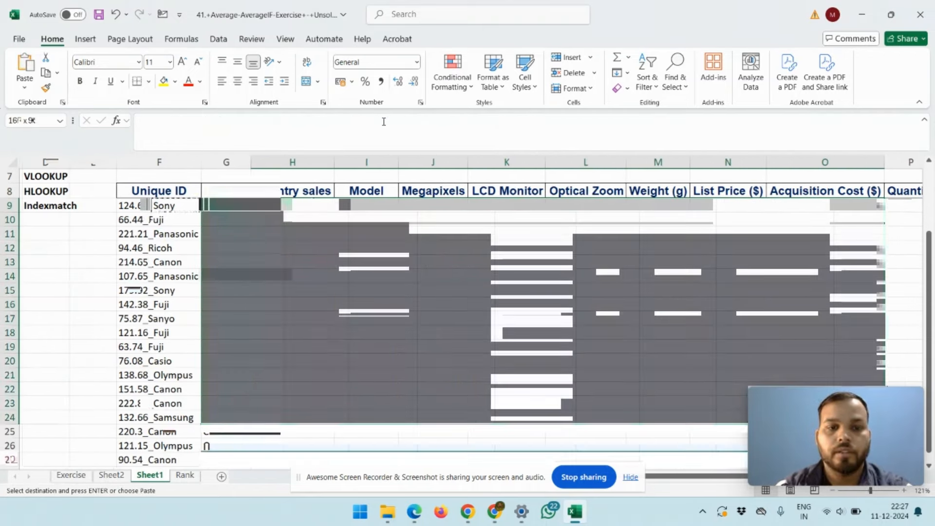
key(Return)
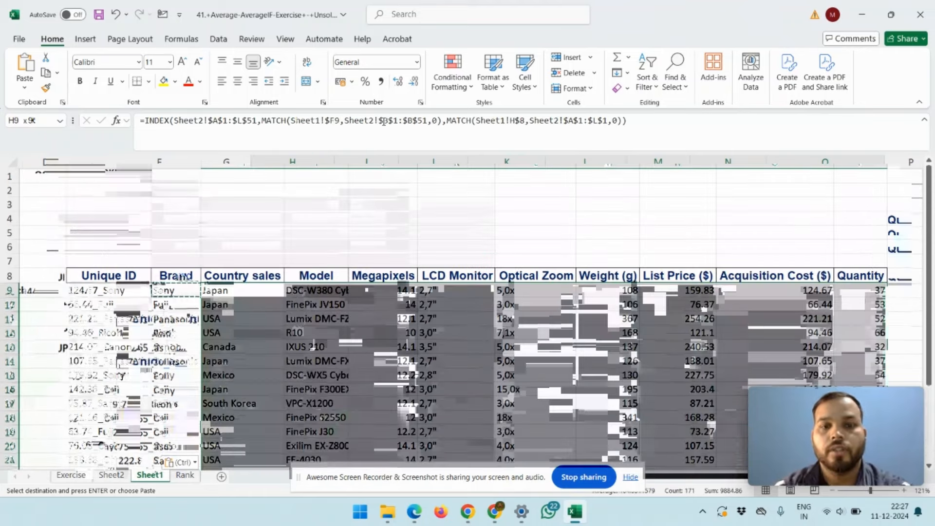
key(Up)
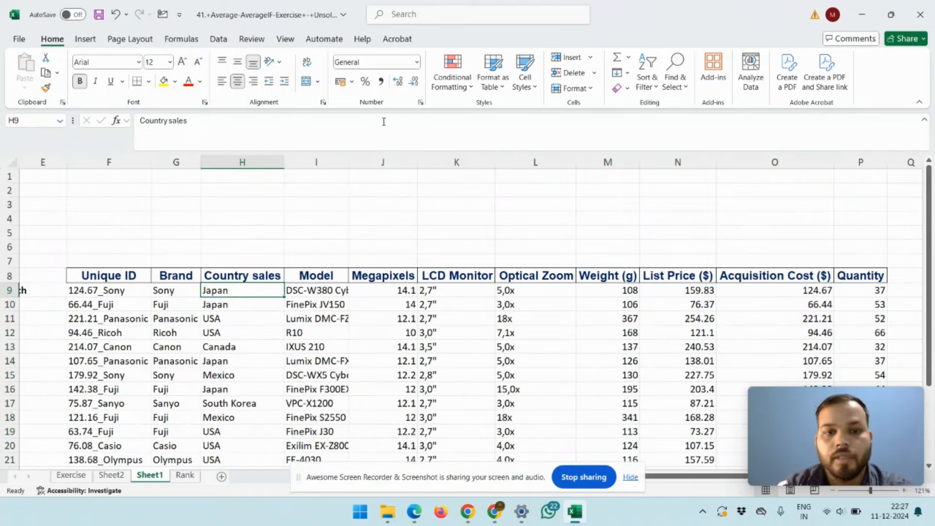
Examine the filled values down the Country sales column through row 27
key(Down)
key(Down)
key(Down)
key(Down)
key(Down)
key(Down)
key(Down)
key(Down)
key(Down)
key(Down)
key(Down)
key(Down)
key(Down)
key(Down)
key(Down)
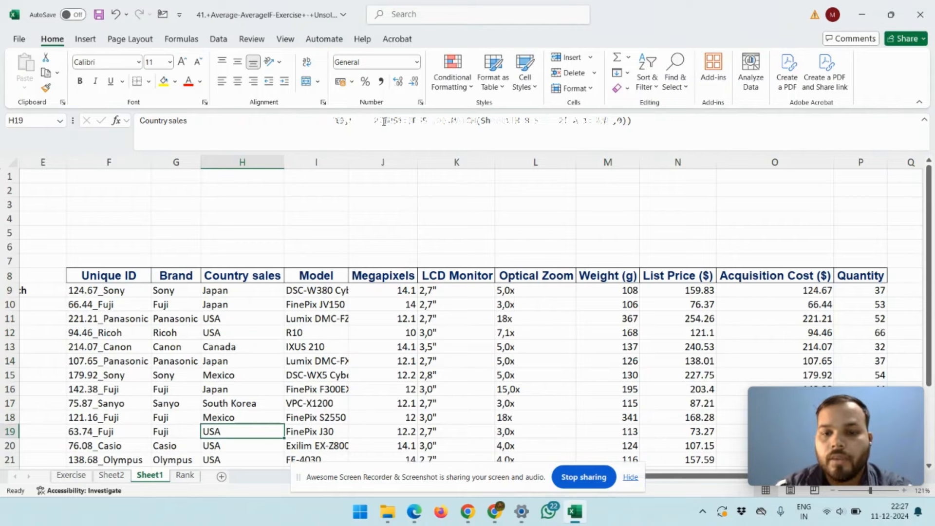
key(Down)
key(Down)
key(Down)
key(Down)
key(Down)
key(Down)
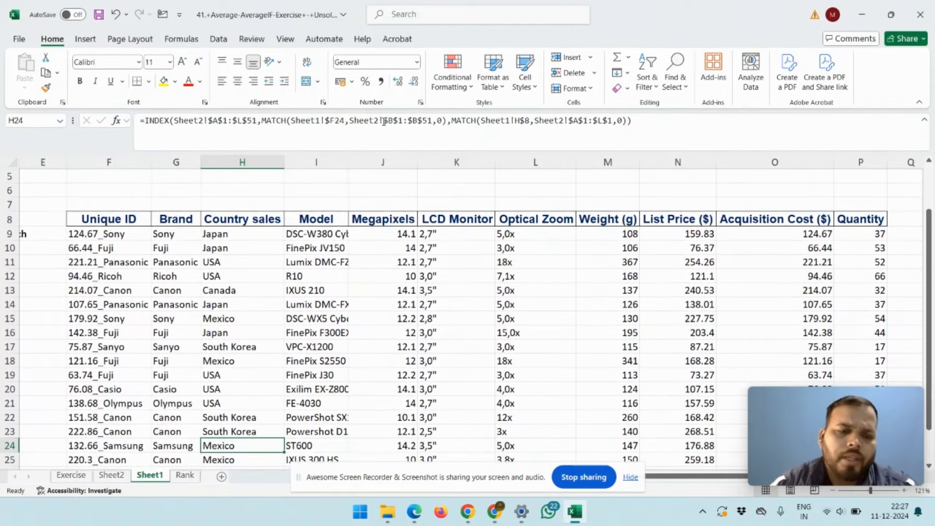
key(Up)
key(Up)
key(Up)
key(Up)
key(Up)
key(Up)
key(Up)
key(Up)
key(Up)
key(Up)
key(Up)
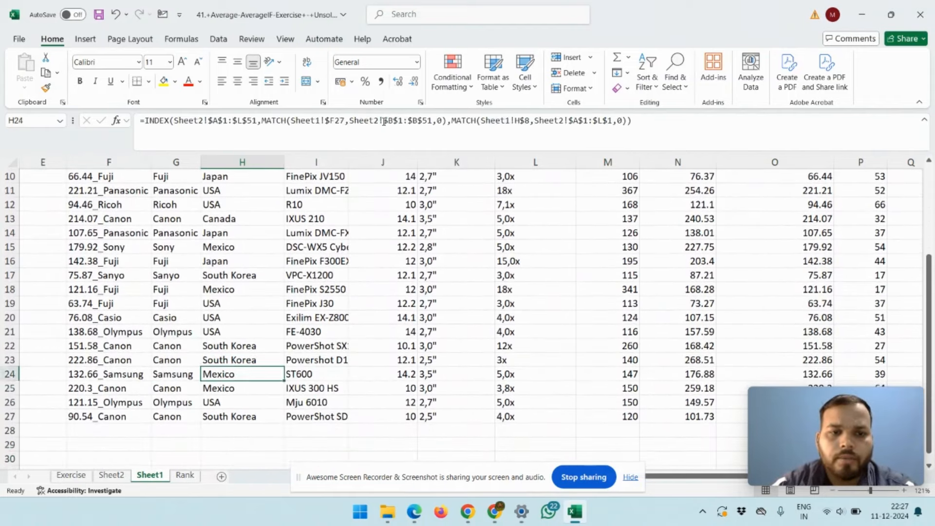
key(Down)
key(Down)
key(Down)
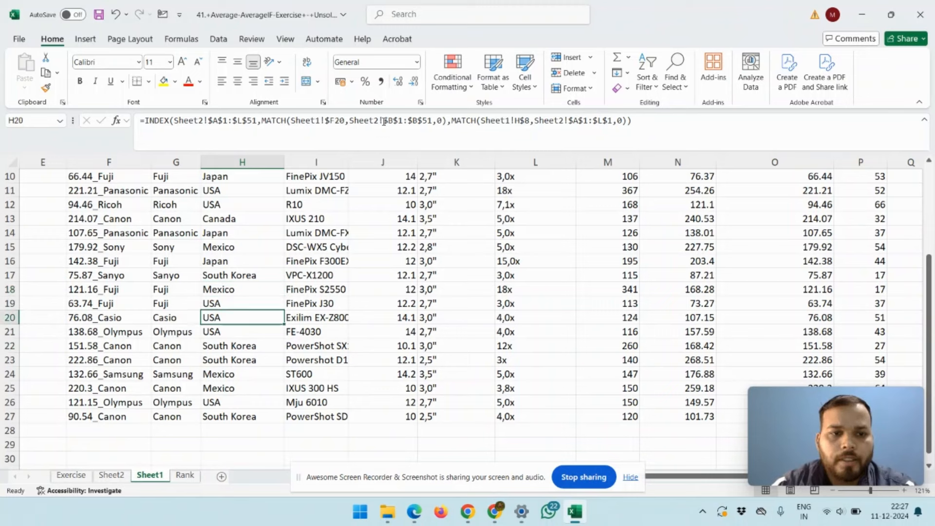
key(Down)
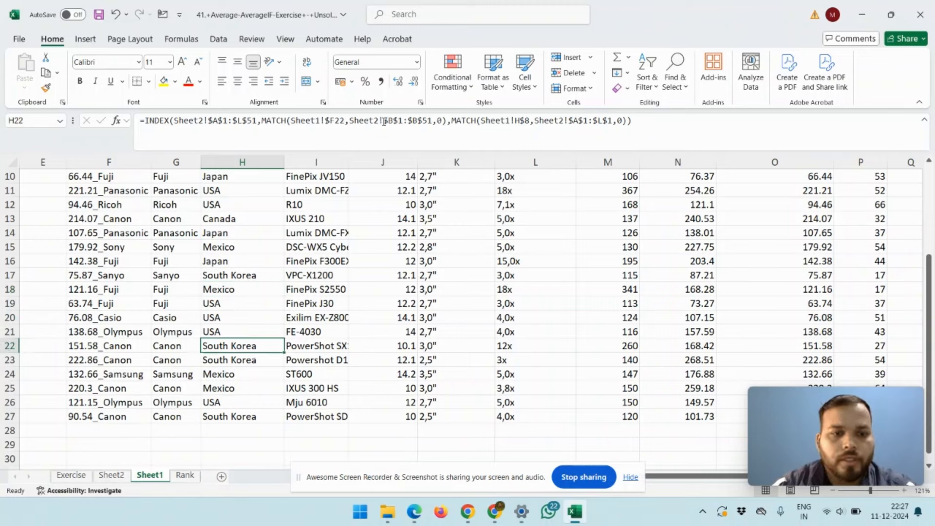
Copy the Unique ID in F22, 151.58_Canon, and find it on Sheet2
key(Left)
key(Left)
key(ctrl+c)
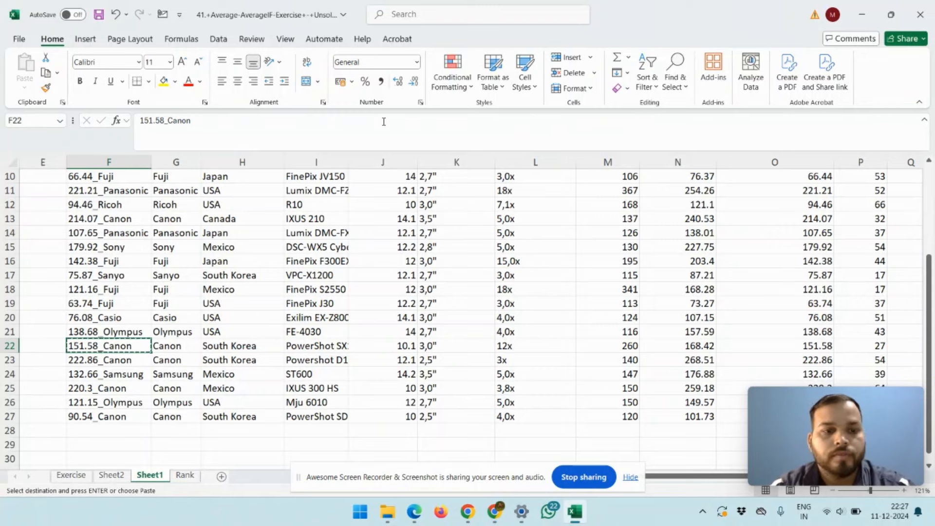
key(ctrl+Page_Up)
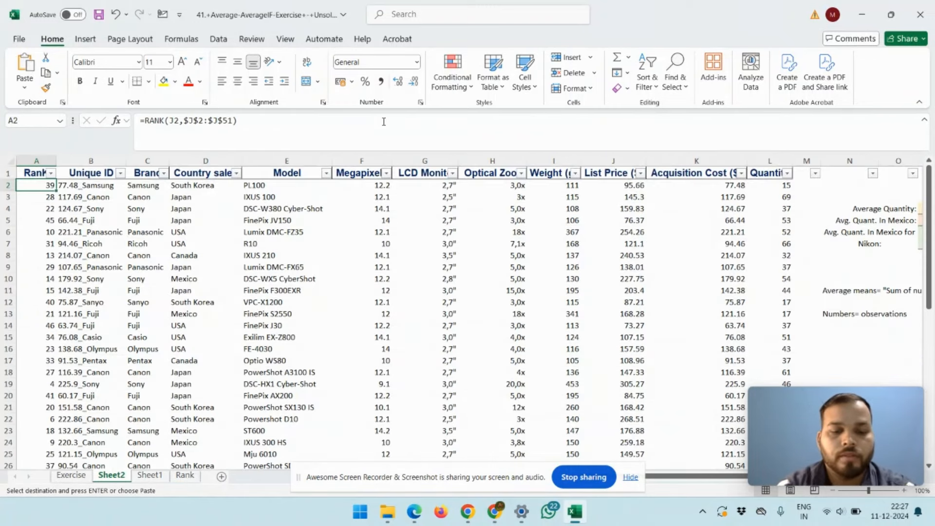
key(ctrl+f)
key(ctrl+v)
key(Return)
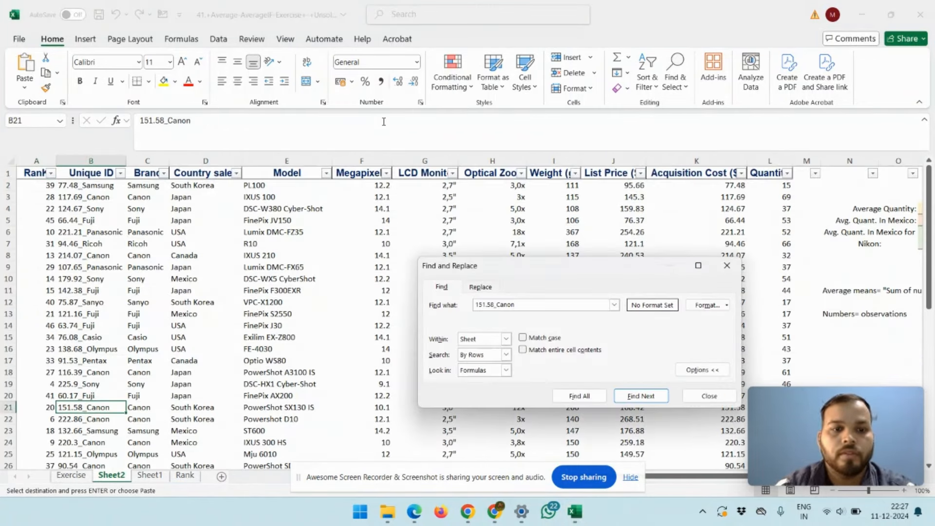
Close the search, select the whole row of the found 151.58_Canon record on Sheet2 and read its values
key(Escape)
key(shift+space)
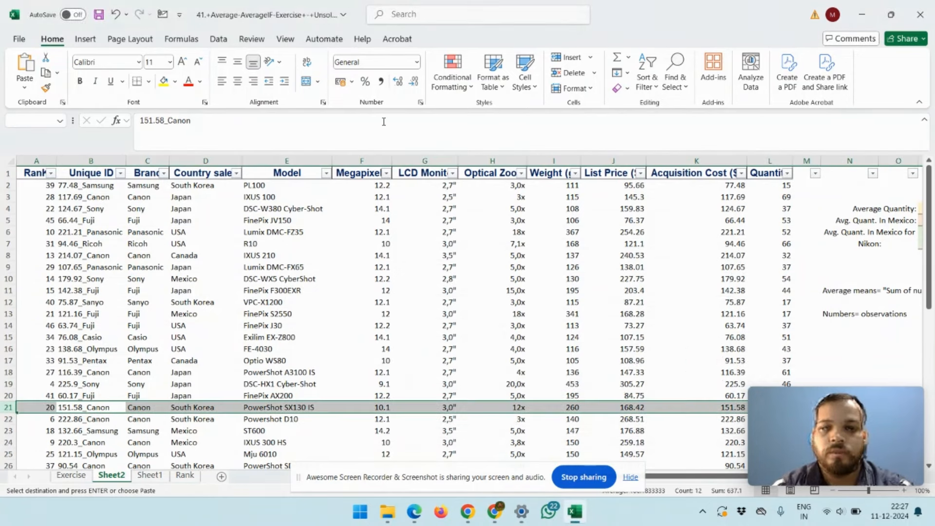
scroll(449, 300, down, 1)
scroll(449, 301, down, 1)
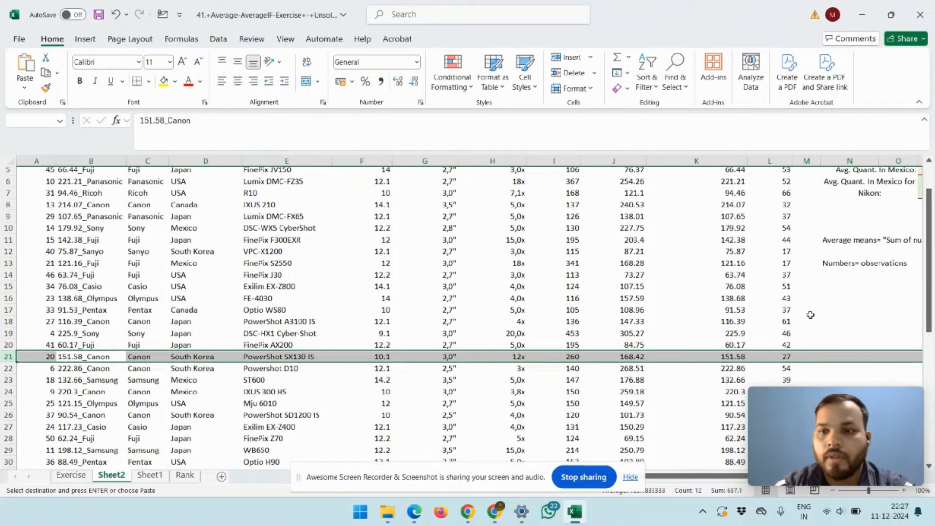
scroll(781, 303, up, 2)
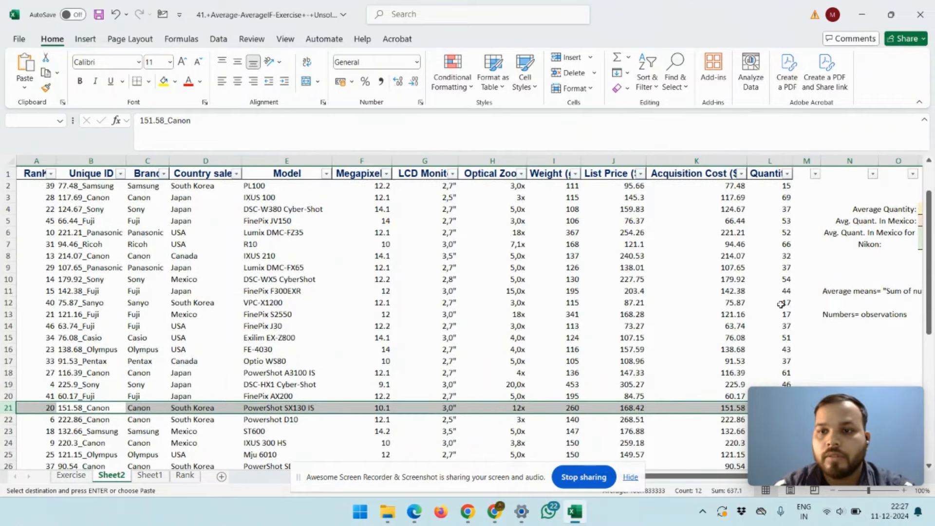
scroll(780, 304, down, 2)
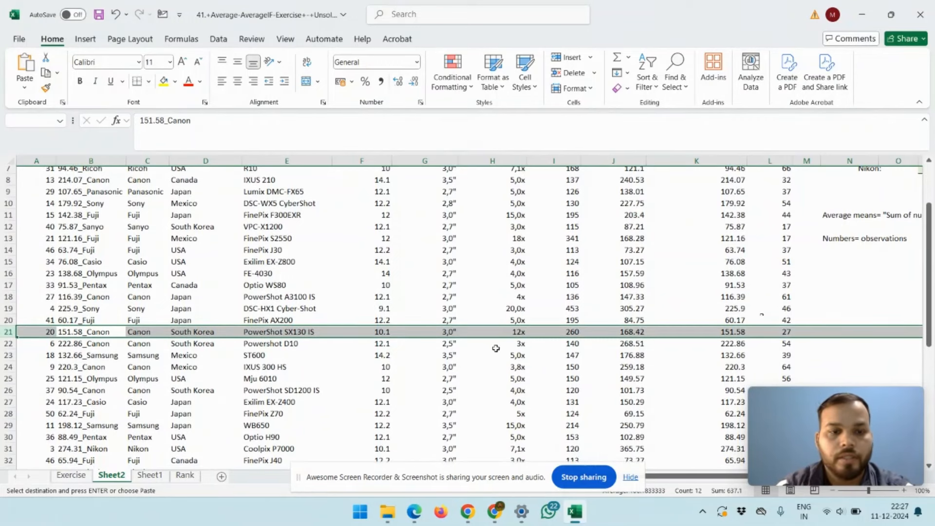
Select row 22 on Sheet1, cancel the pending copy and compare the row's retrieved values with the Sheet2 record
key(ctrl+Page_Down)
key(shift+space)
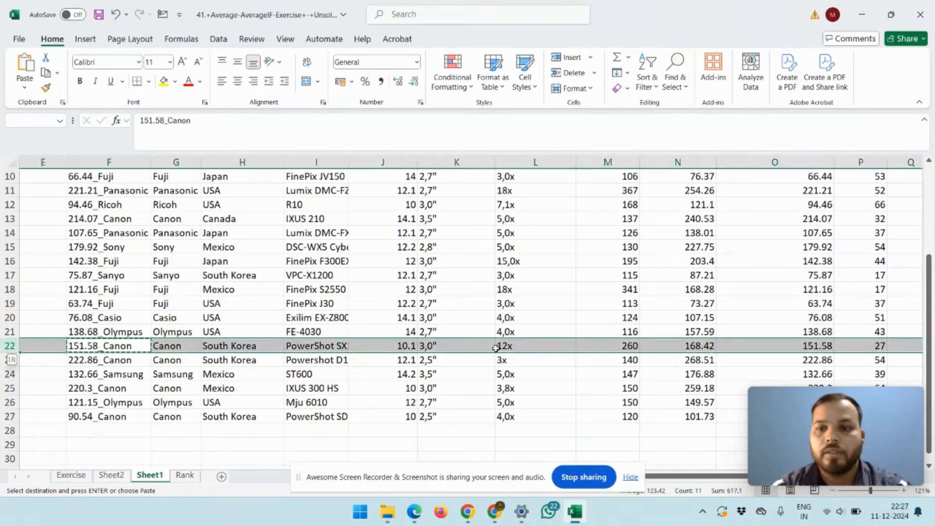
key(Escape)
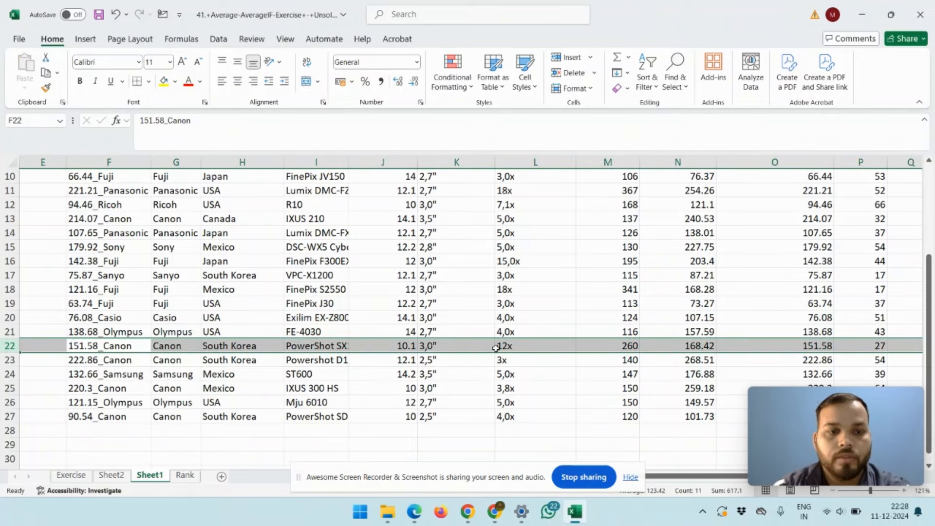
scroll(496, 348, right, 2)
scroll(496, 348, left, 2)
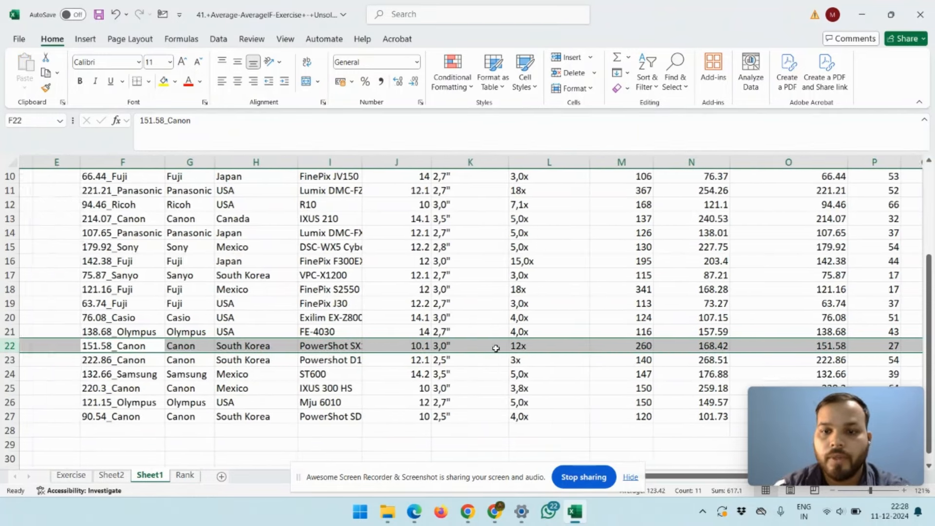
scroll(496, 348, up, 2)
scroll(495, 348, up, 1)
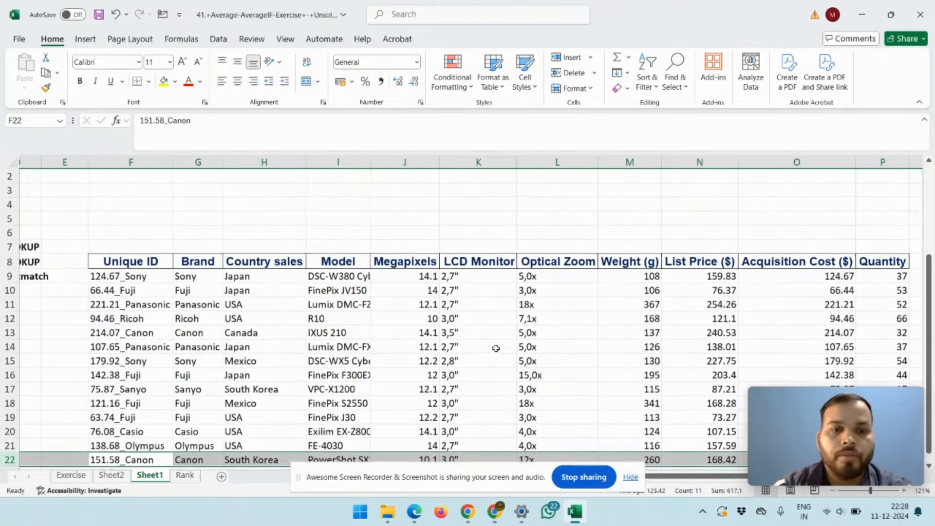
Select G9 on Sheet1 and read its INDEX-MATCH formula
click(195, 278)
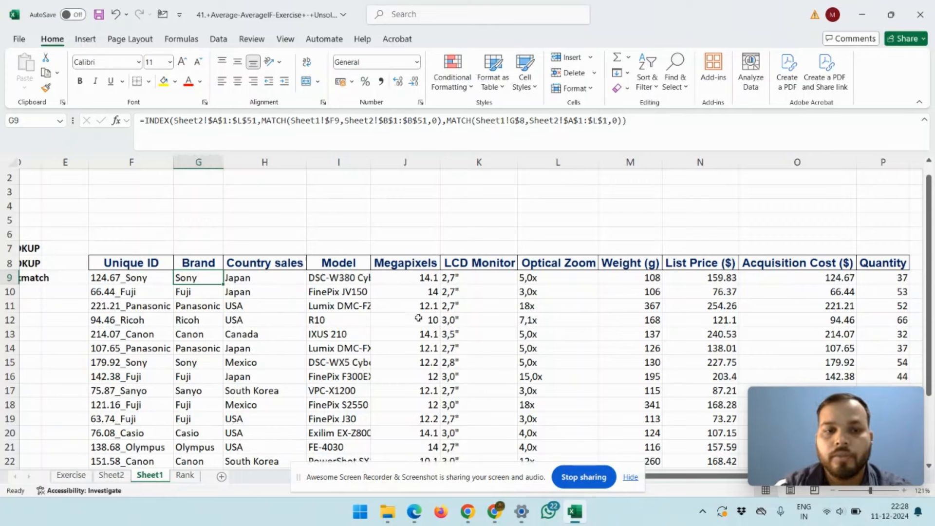
scroll(418, 317, up, 1)
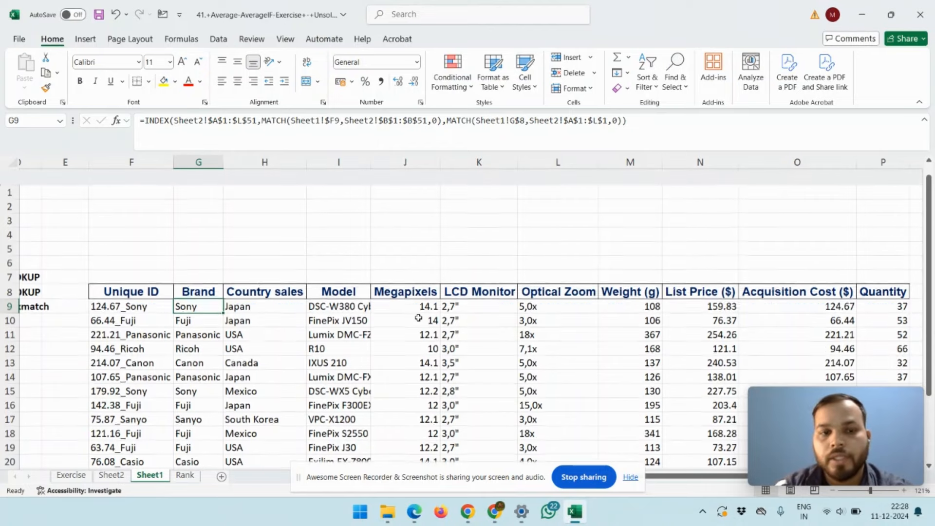
scroll(419, 317, left, 2)
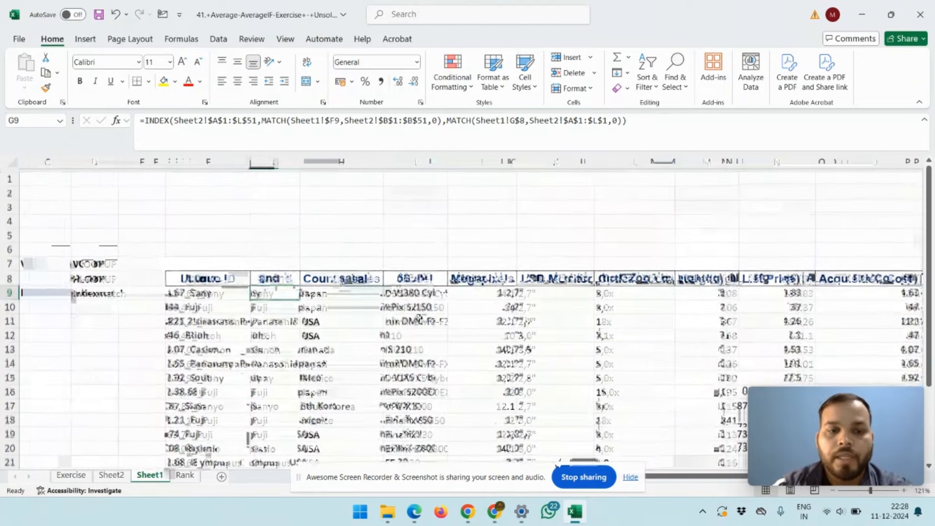
Examine the table's two lookup directions by selecting the header row F8:P8 and the Unique ID column F8:F27 in turn
click(207, 276)
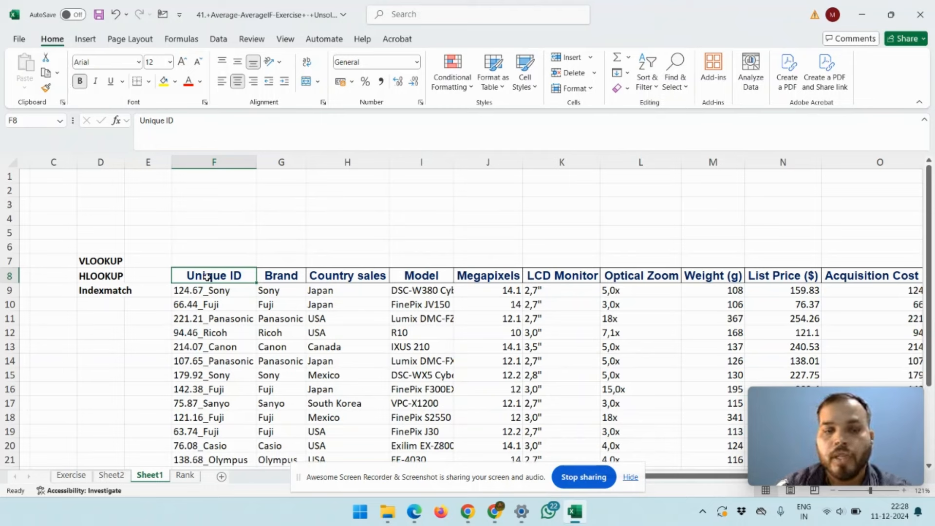
scroll(206, 276, right, 2)
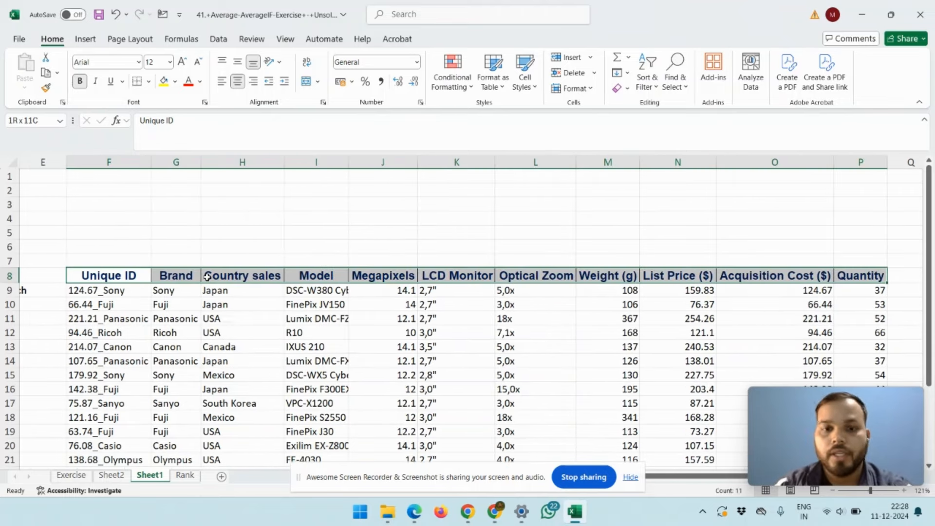
key(shift+Down)
key(shift+Down)
key(shift+Down)
key(shift+Down)
key(shift+Down)
key(shift+Down)
key(shift+Down)
key(shift+Down)
key(shift+Down)
key(shift+Down)
key(shift+Down)
key(shift+Down)
key(shift+Down)
key(shift+Down)
key(shift+Down)
key(shift+Down)
key(shift+Down)
key(shift+Down)
key(shift+Down)
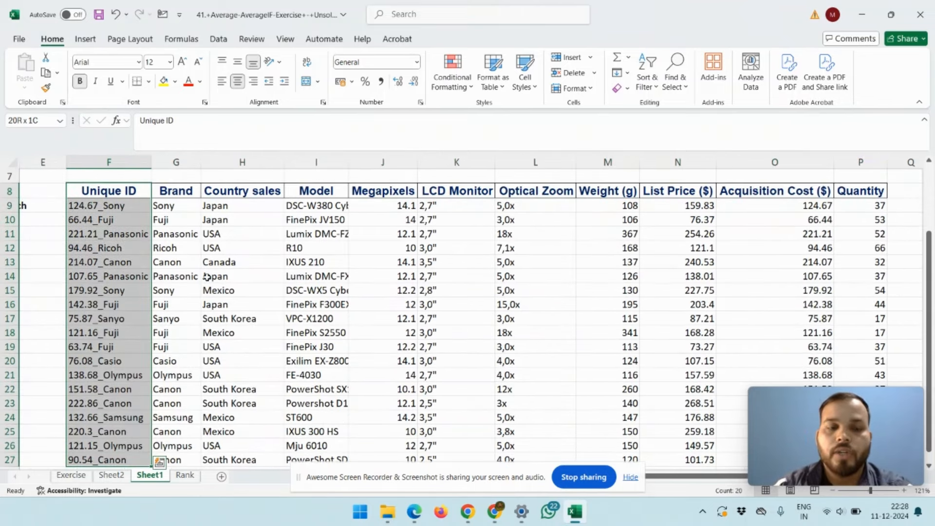
key(ctrl+shift+Up)
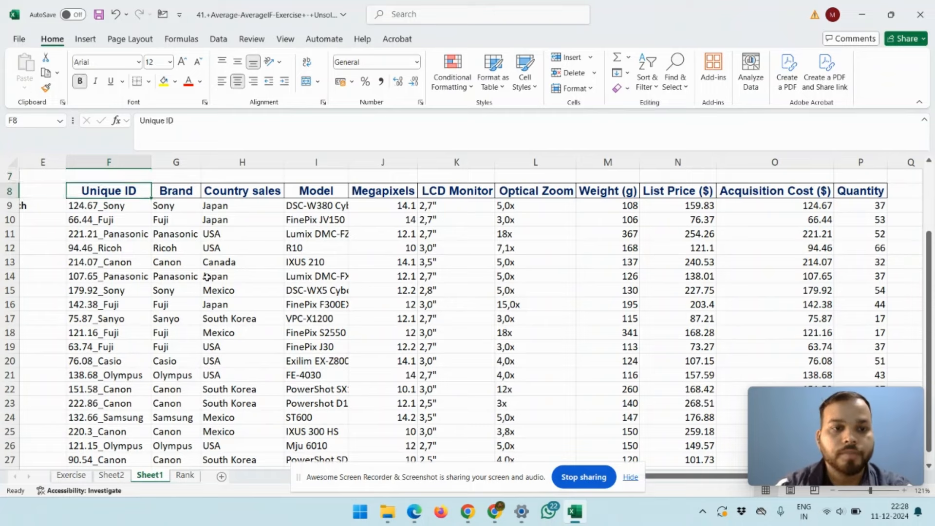
key(Right)
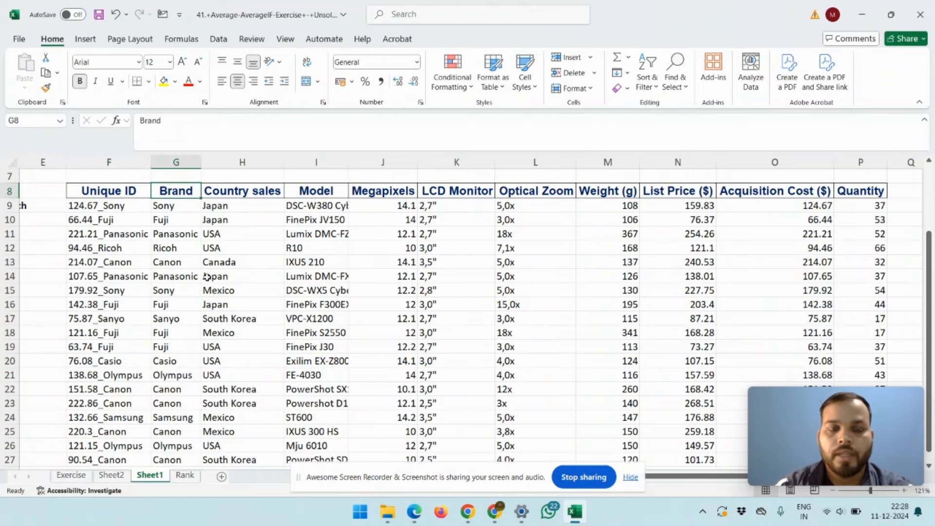
key(Down)
key(Up)
key(Up)
key(Up)
key(Up)
key(Up)
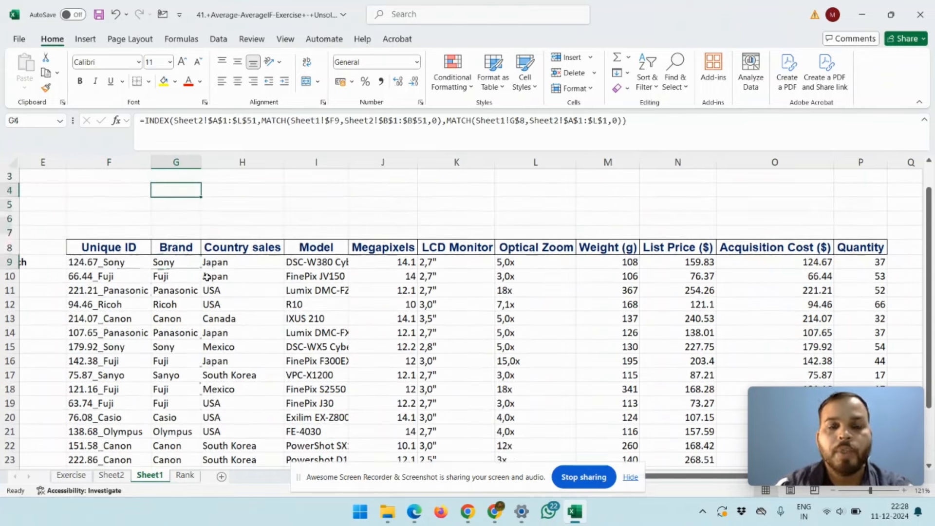
key(Down)
key(Down)
key(Down)
key(Down)
key(Left)
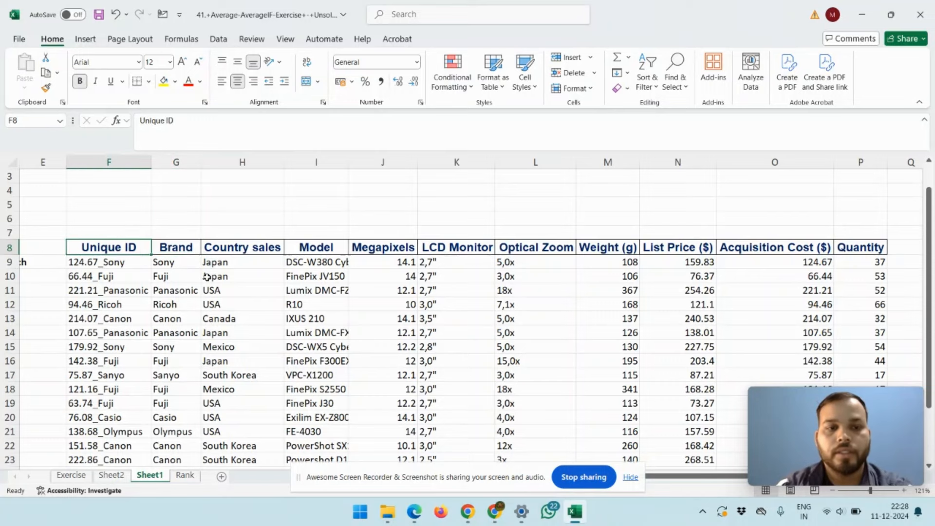
Select the header row F8:P8 on Sheet1, compare it with the column headers on Sheet2 and return to Sheet1
scroll(207, 276, down, 2)
key(ctrl+shift+Right)
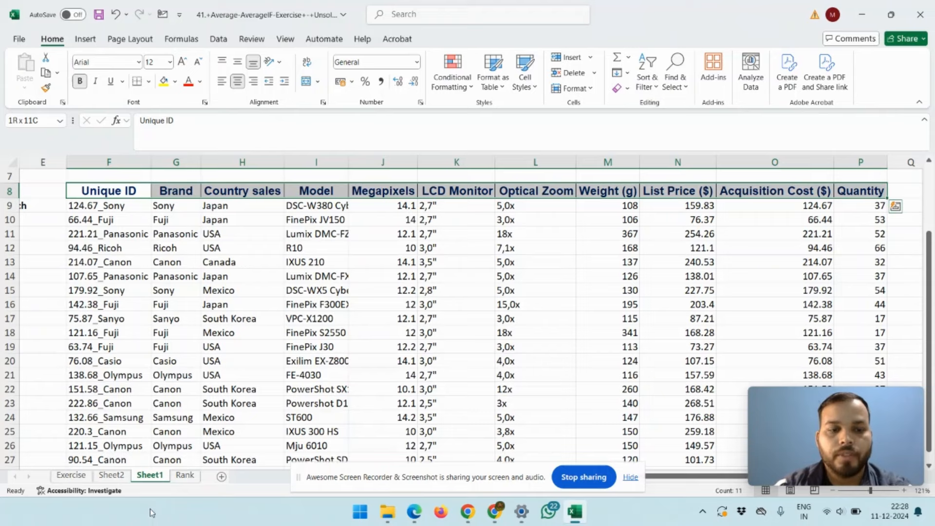
click(112, 475)
scroll(292, 264, up, 3)
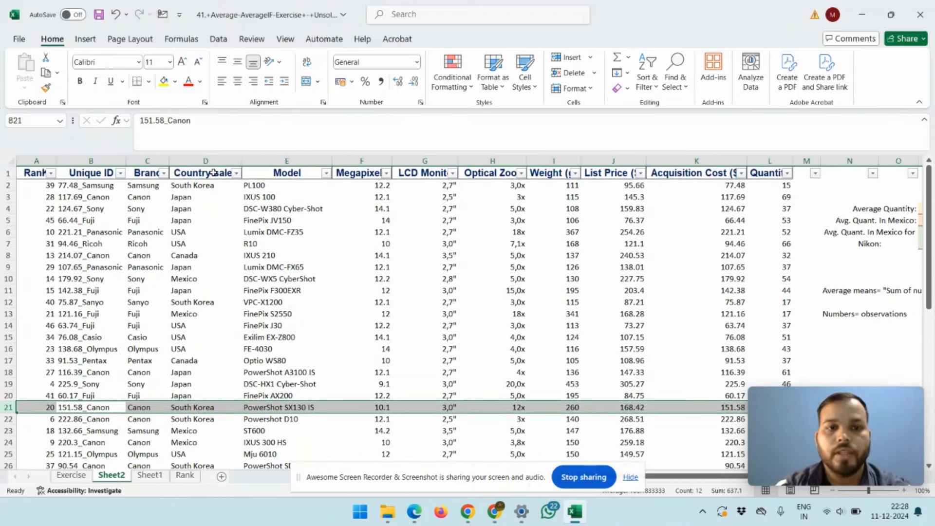
click(150, 474)
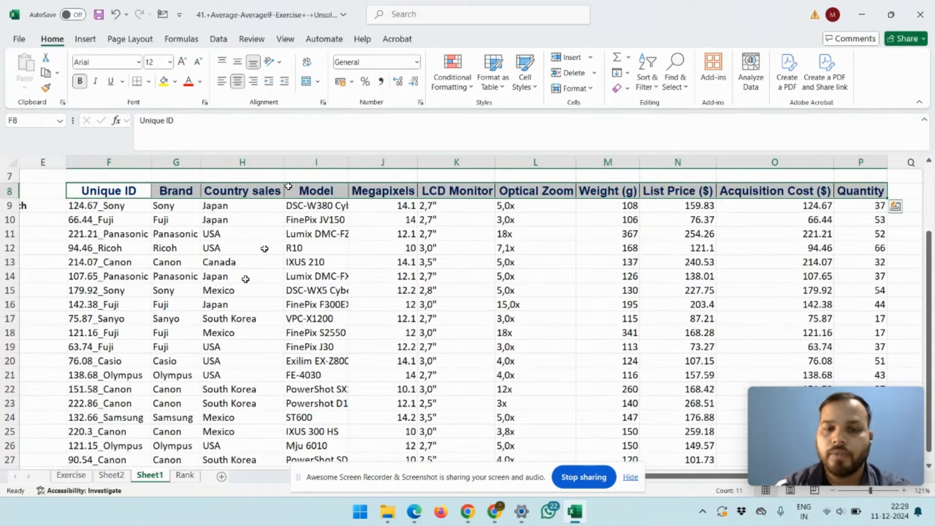
Review the VLOOKUP, HLOOKUP and Indexmatch labels in D7:D9 and the INDEX-MATCH formula in G9
scroll(286, 302, up, 2)
scroll(287, 302, left, 2)
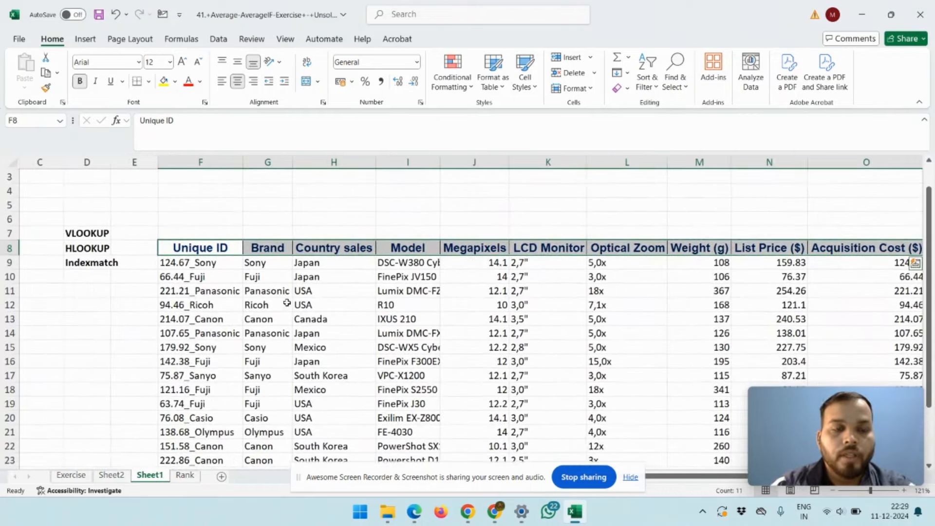
click(78, 232)
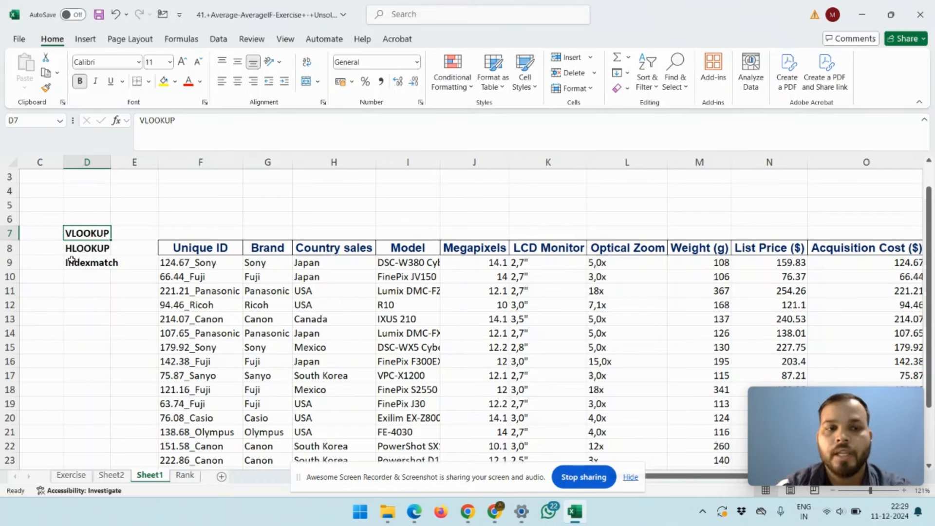
click(84, 247)
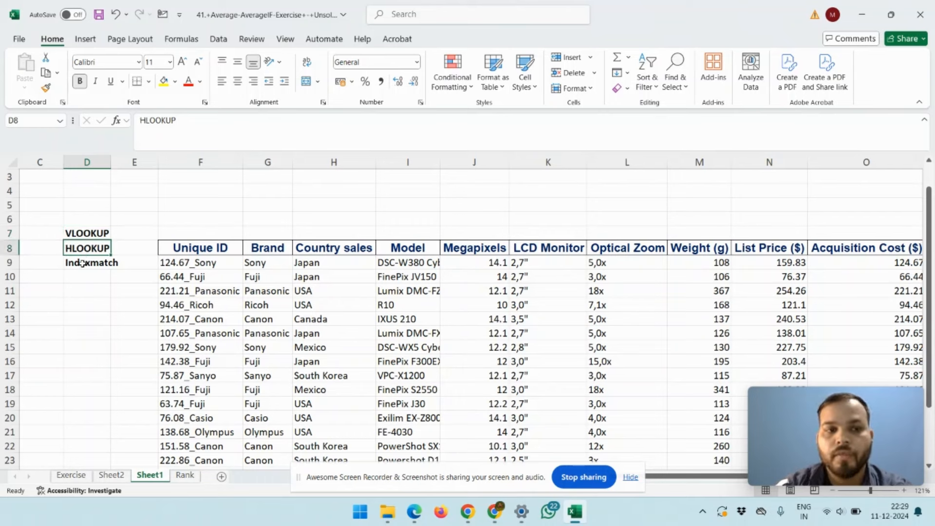
click(81, 263)
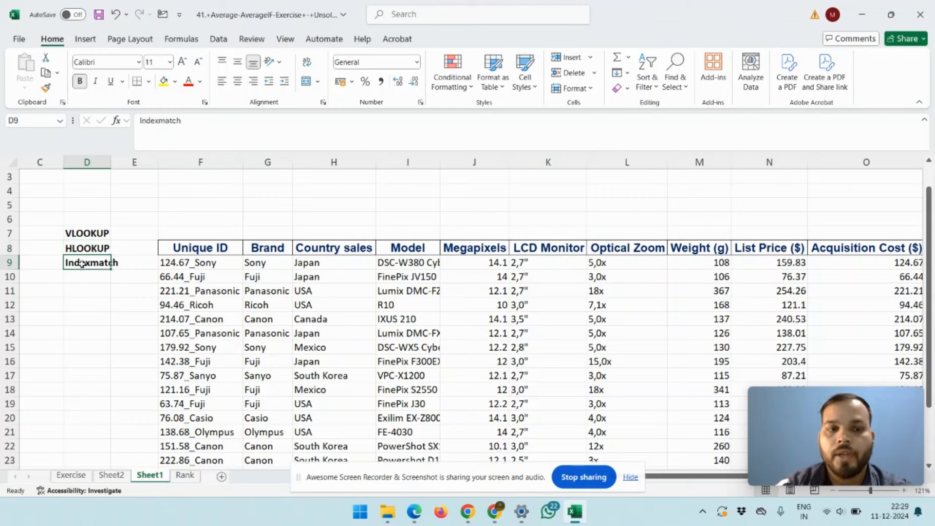
click(256, 266)
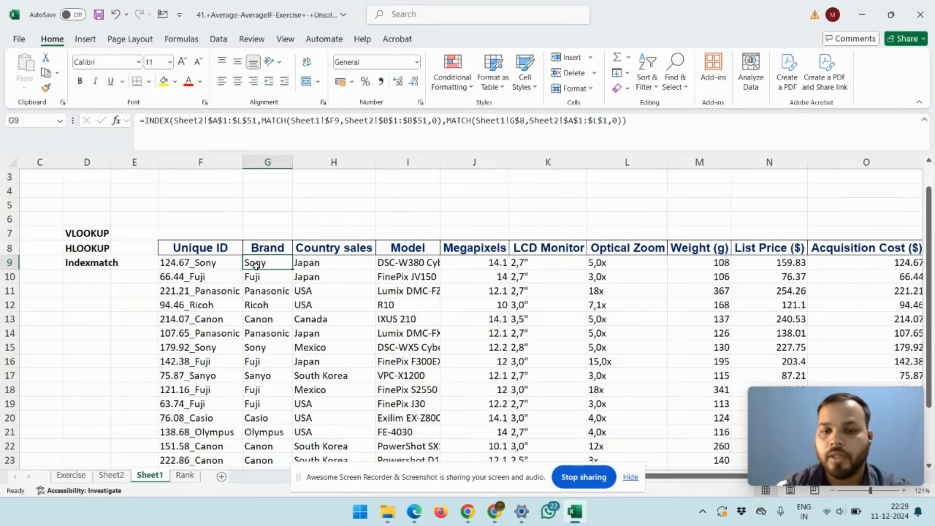
scroll(255, 265, right, 2)
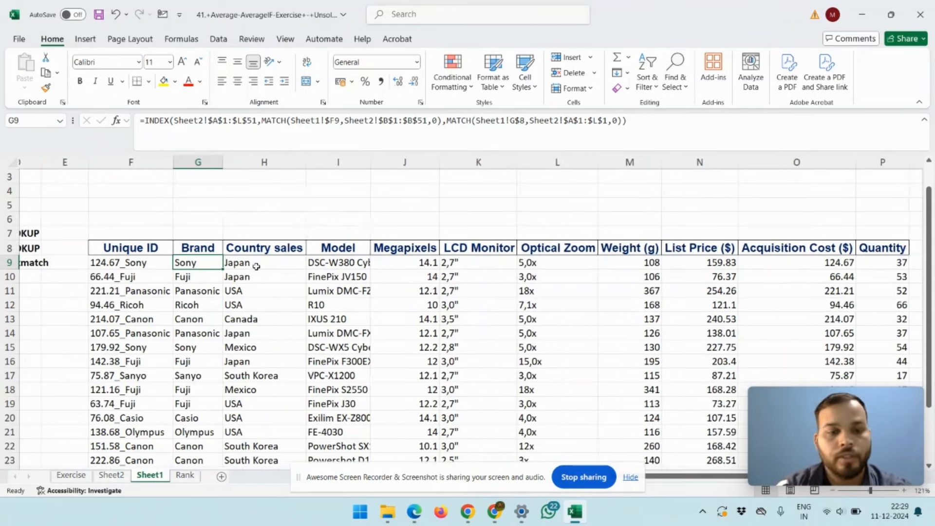